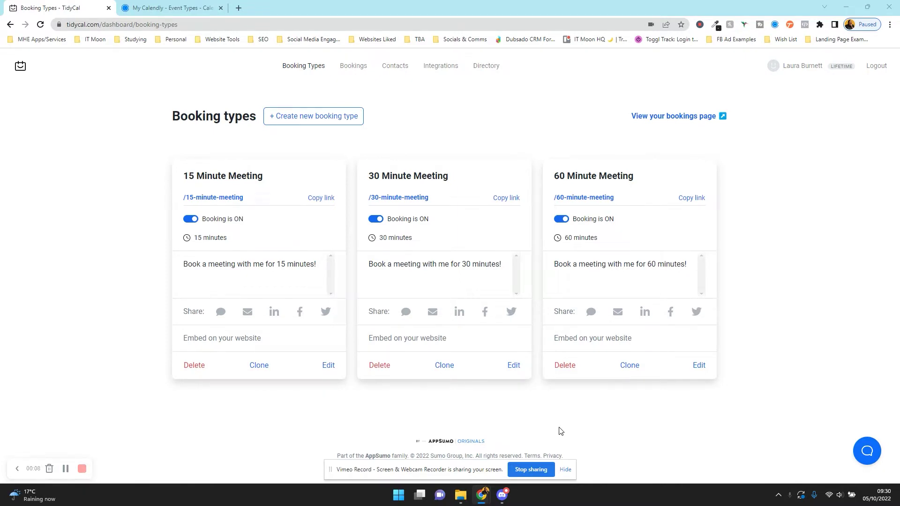
# - Open TidyCal's AppSumo lifetime deal page ($29 one-time) in a new browser tab
pyautogui.click(565, 470)
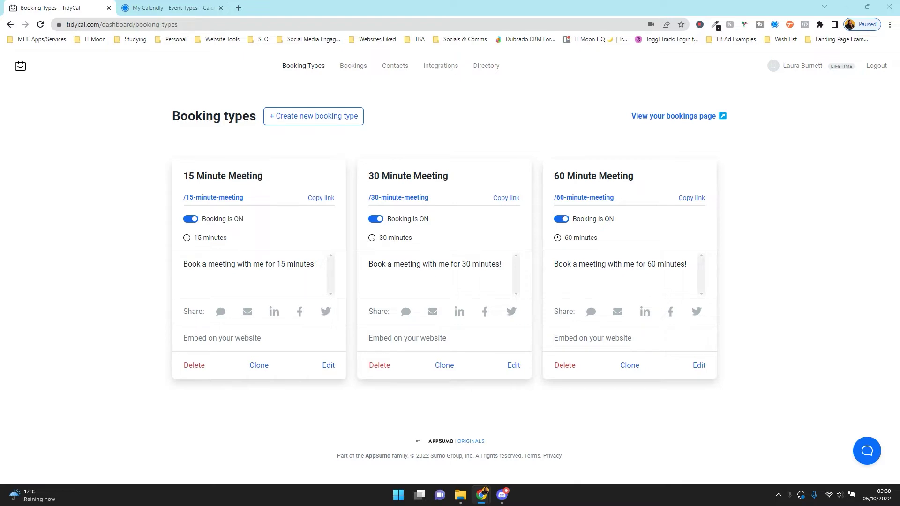
pyautogui.click(842, 66)
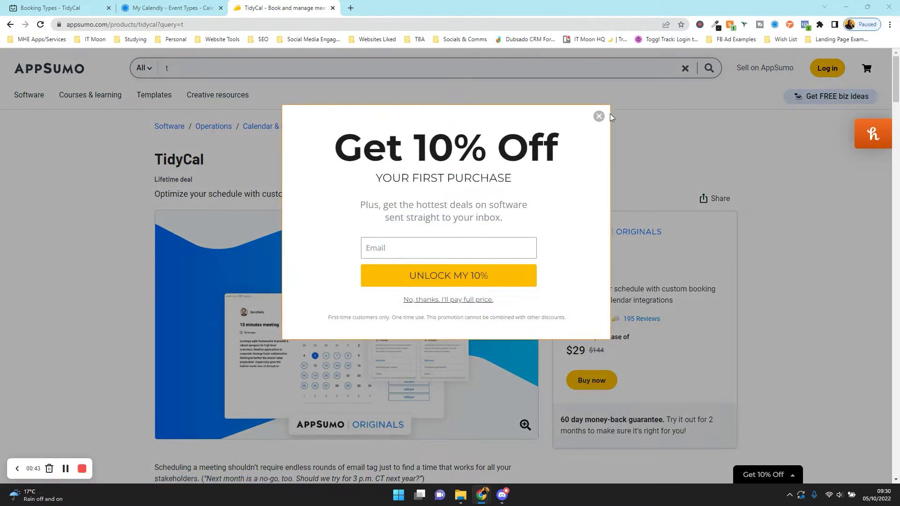
# - Dismiss the Get 10% Off popup and scroll down to the License Tier 1 features
pyautogui.click(599, 117)
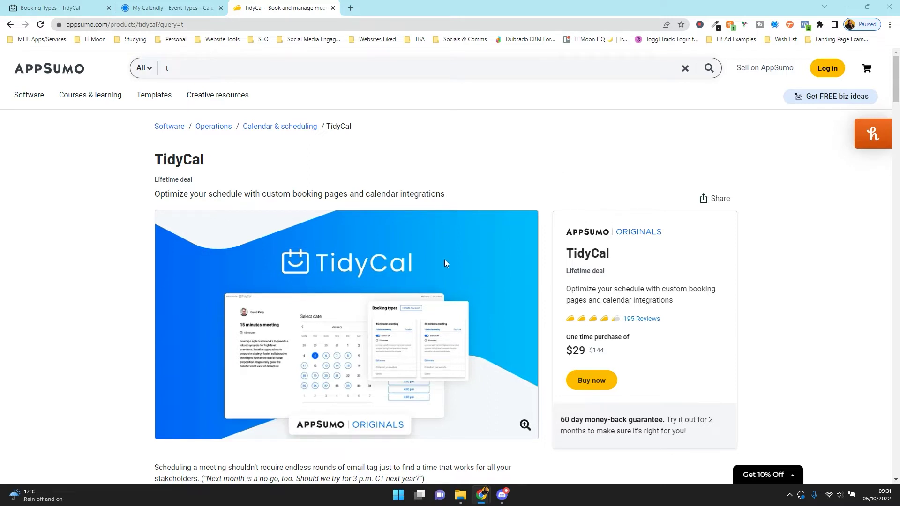
pyautogui.scroll(-1, 329, 226)
pyautogui.scroll(-20, 329, 226)
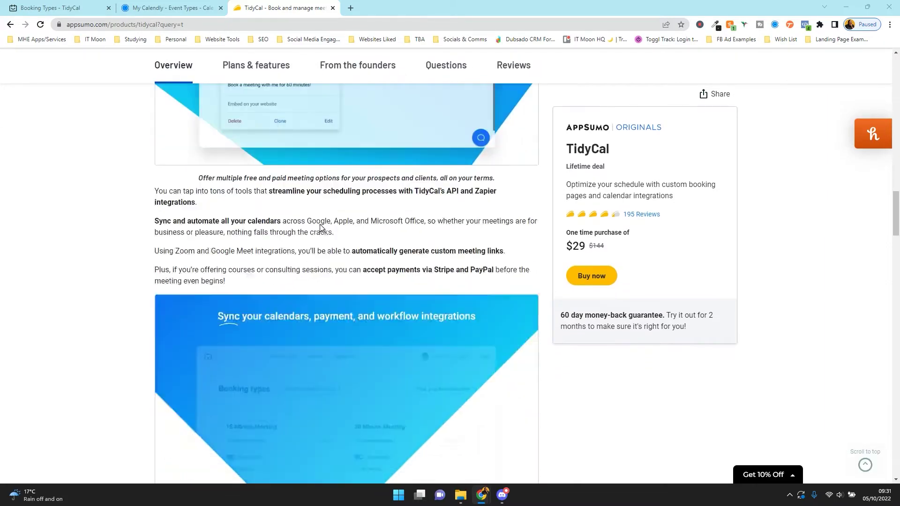
pyautogui.scroll(-15, 320, 224)
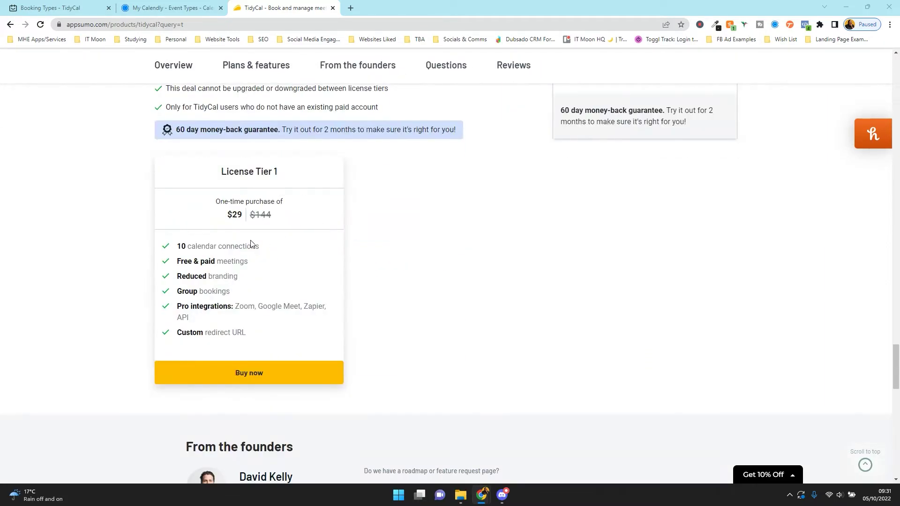
pyautogui.scroll(-1, 225, 229)
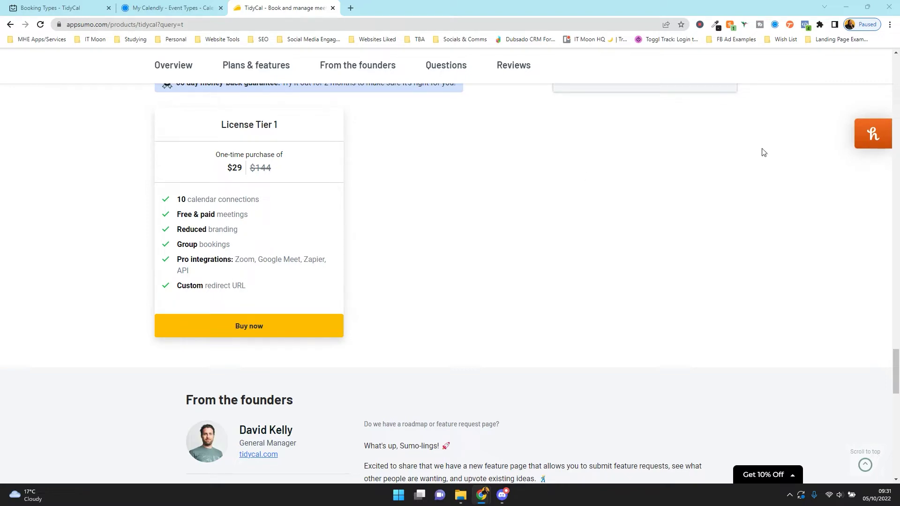
# - Return to the top of the deal and open Calendly's pricing page in a new tab
pyautogui.scroll(1, 497, 174)
pyautogui.scroll(20, 498, 175)
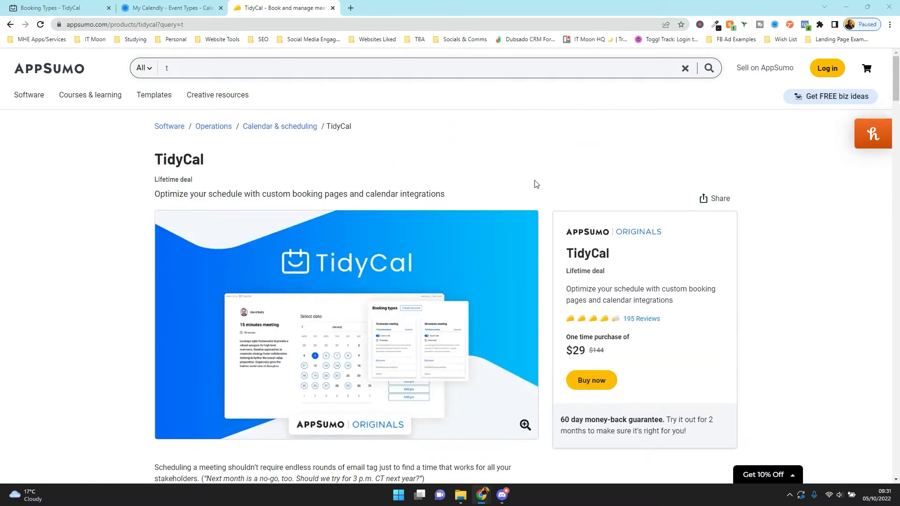
pyautogui.click(873, 133)
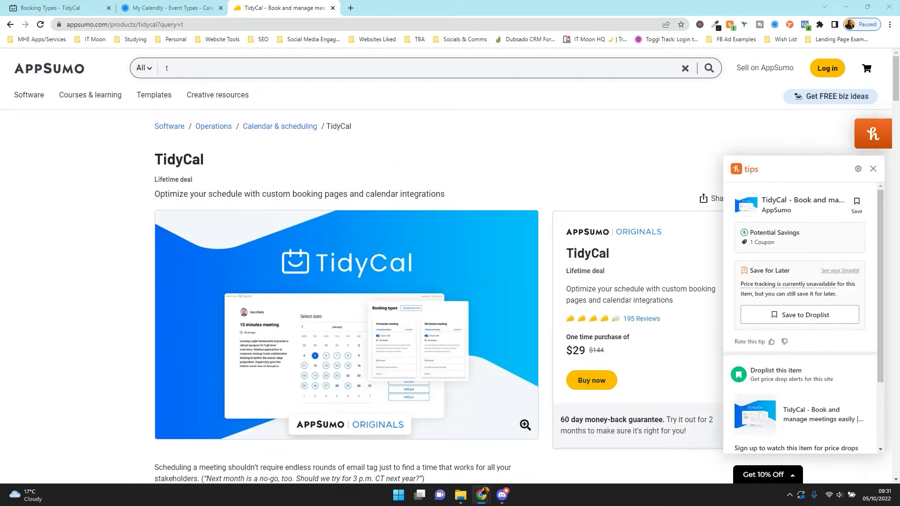
pyautogui.click(797, 311)
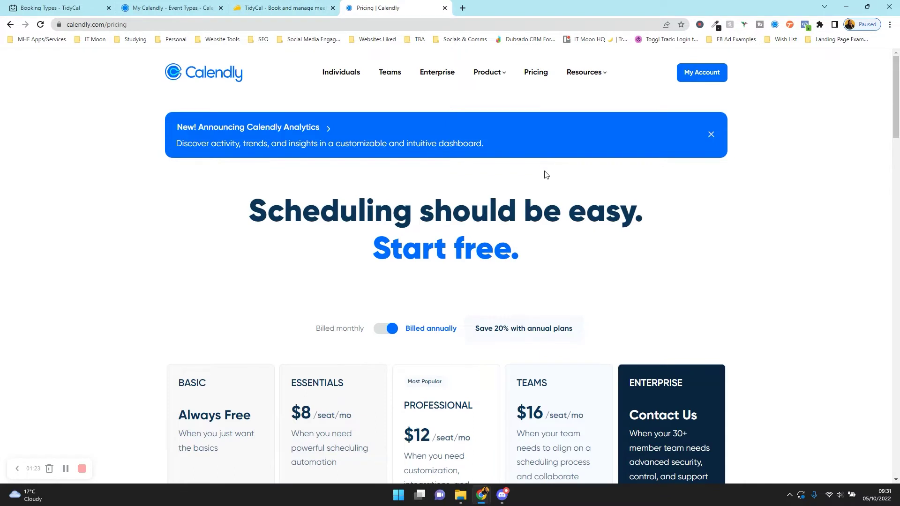
# - Switch Calendly pricing to monthly billing, showing Professional at $15 instead of $12
pyautogui.scroll(-5, 544, 174)
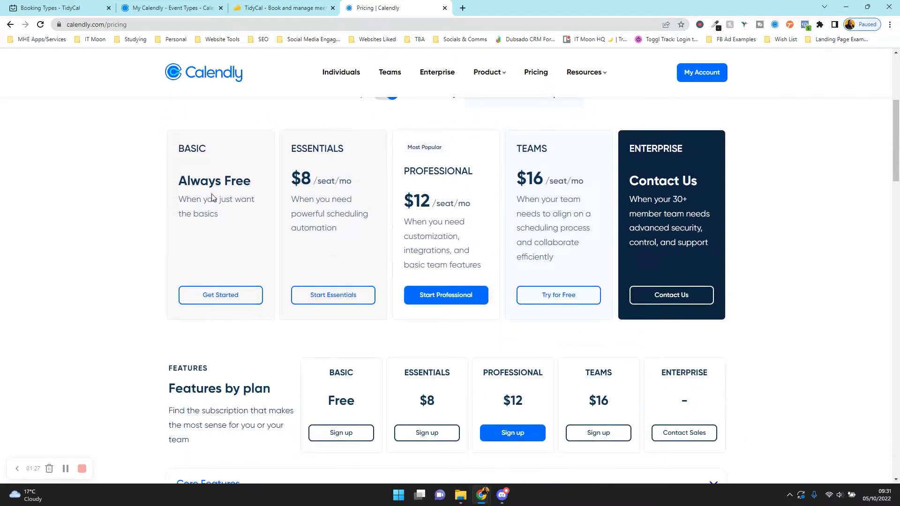
pyautogui.moveTo(431, 200); pyautogui.dragTo(404, 202)
pyautogui.click(422, 203)
pyautogui.doubleClick(428, 204)
pyautogui.click(428, 203)
pyautogui.scroll(2, 449, 206)
pyautogui.click(380, 191)
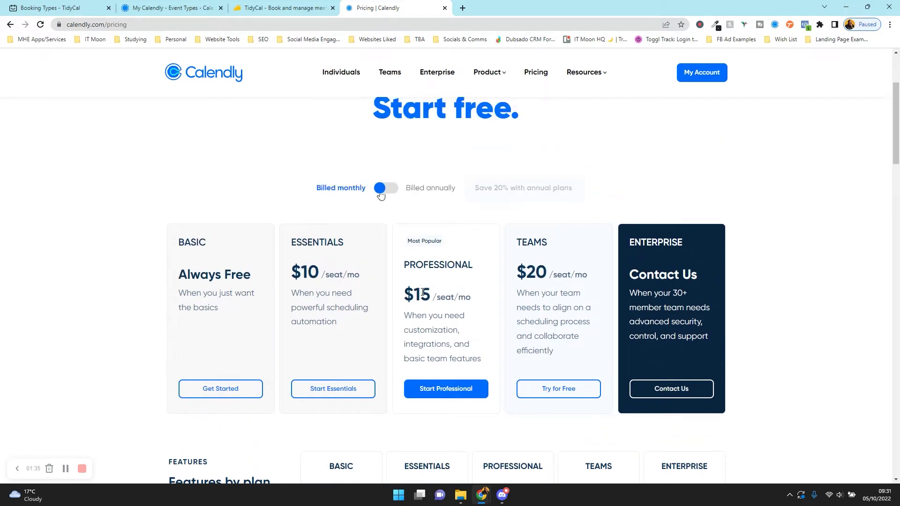
pyautogui.moveTo(431, 294)
pyautogui.mouseDown()
pyautogui.moveTo(410, 298)
pyautogui.moveTo(431, 305)
pyautogui.mouseUp()
pyautogui.click(410, 298)
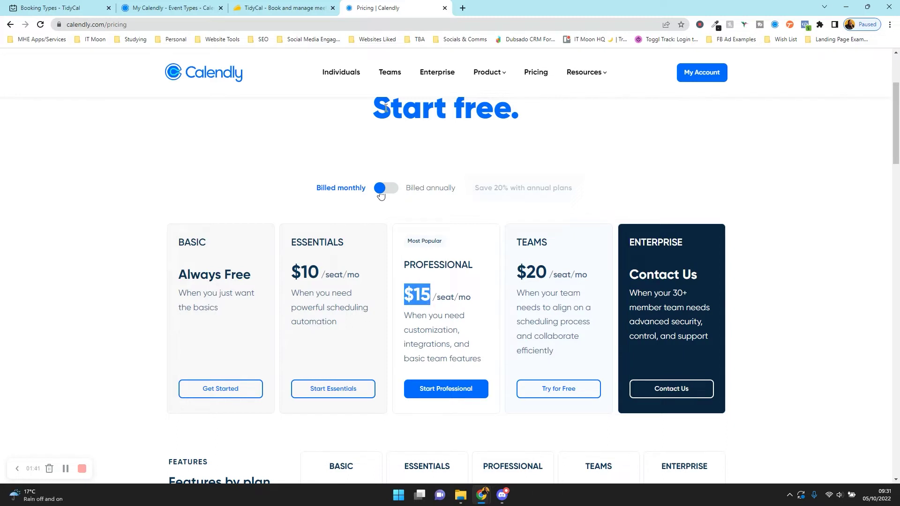
# - Compare Calendly's pricing with TidyCal's $29 AppSumo deal, then return to TidyCal's booking types
pyautogui.click(318, 6)
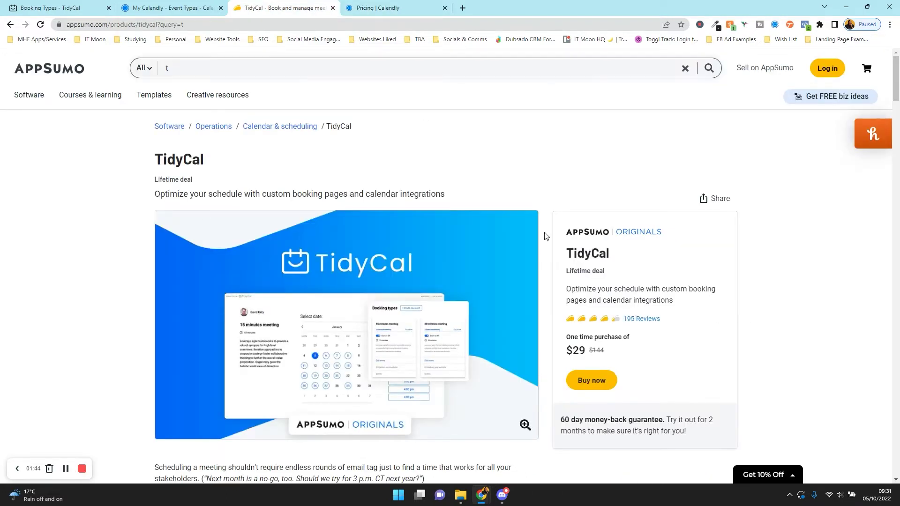
pyautogui.click(408, 4)
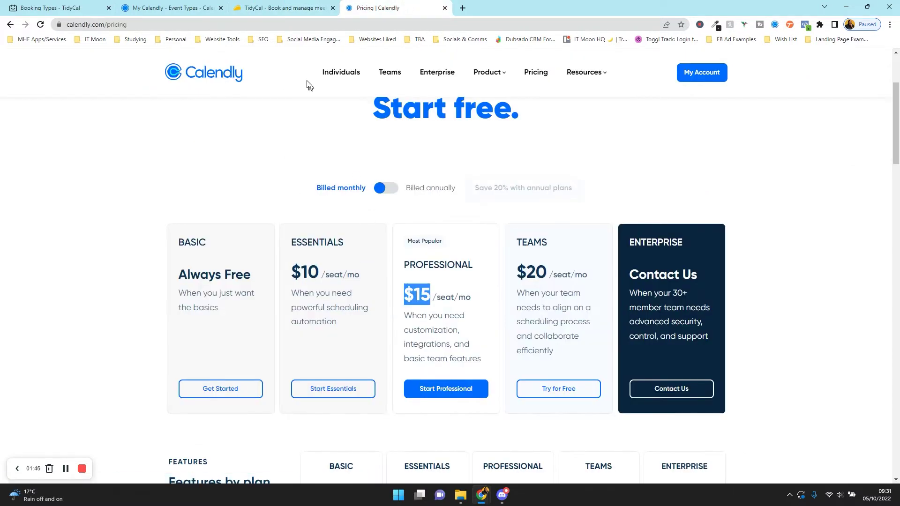
pyautogui.click(253, 7)
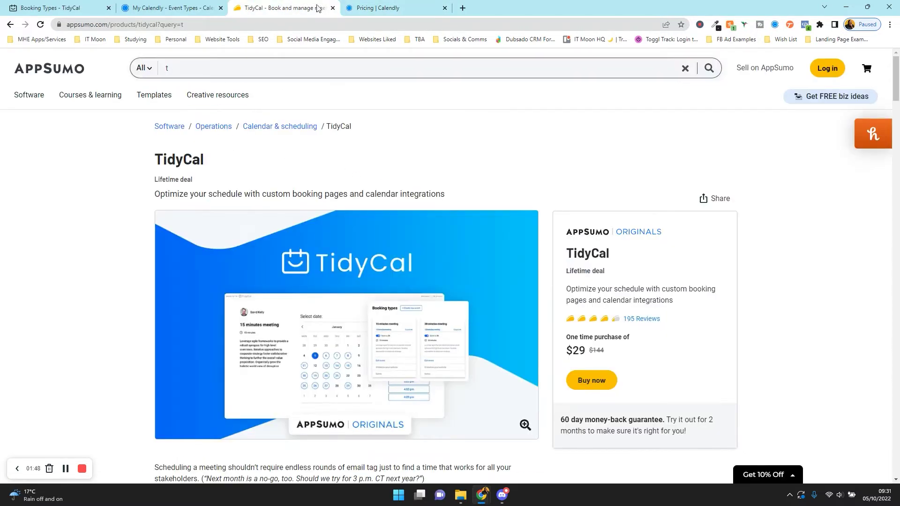
pyautogui.click(382, 3)
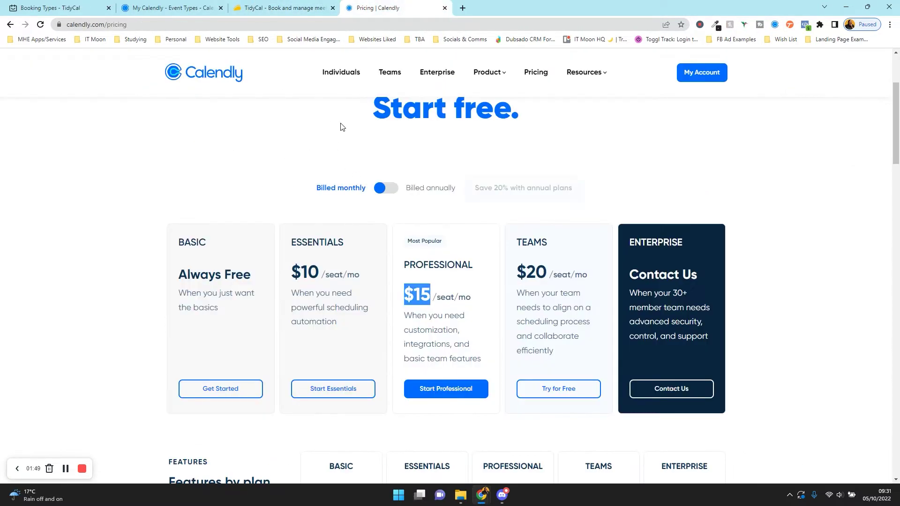
pyautogui.click(324, 3)
pyautogui.click(56, 6)
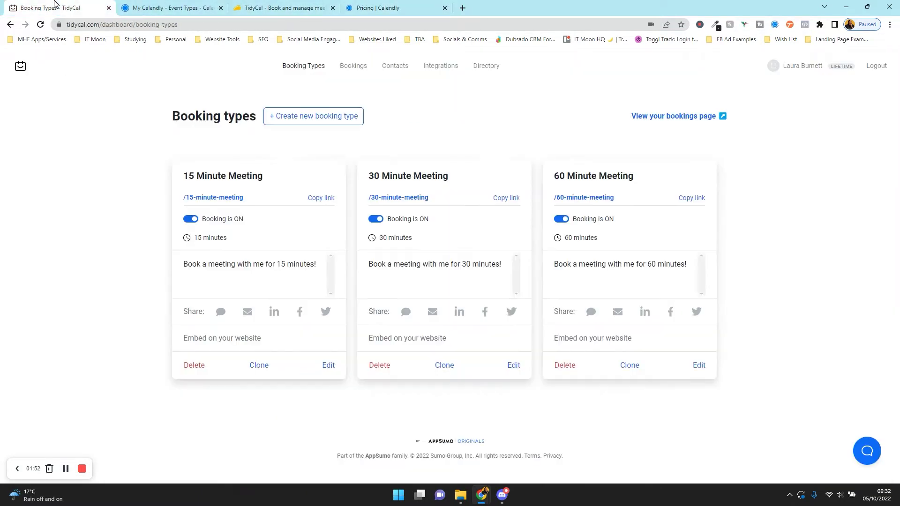
# - Compare Calendly's seven event types with TidyCal's 15, 30 and 60 minute bookings, ending on Calendly
pyautogui.click(155, 7)
pyautogui.scroll(-3, 266, 187)
pyautogui.scroll(2, 264, 190)
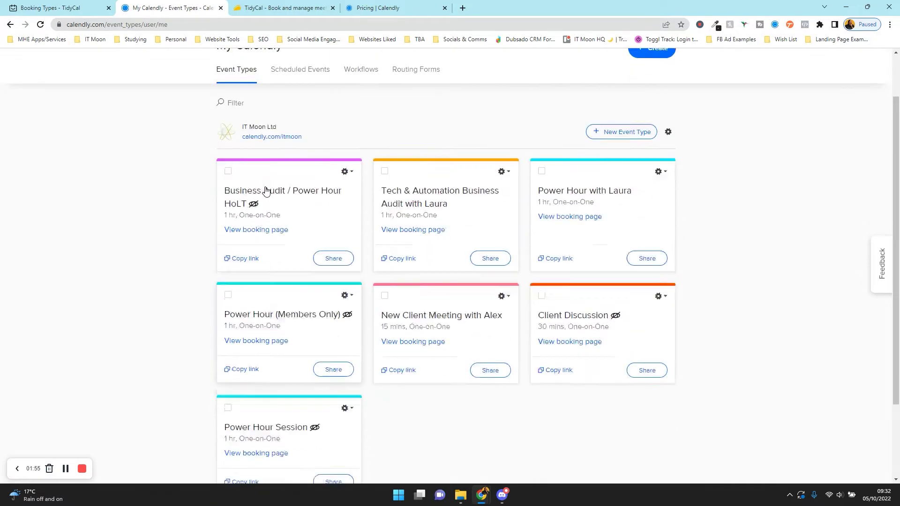
pyautogui.scroll(-2, 267, 193)
pyautogui.scroll(5, 297, 318)
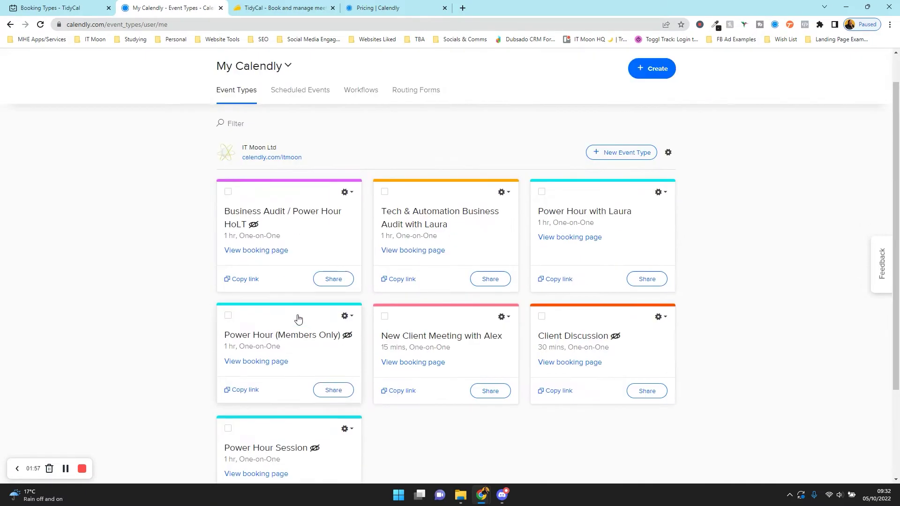
pyautogui.click(56, 6)
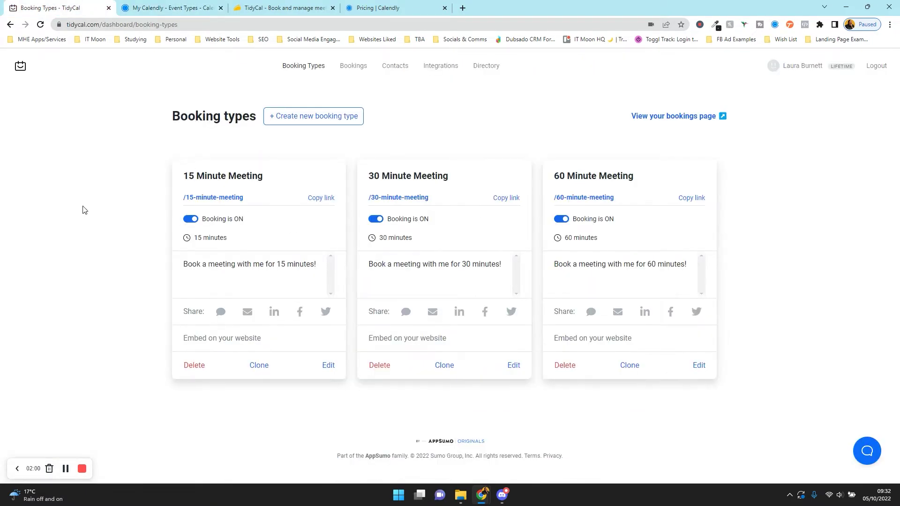
pyautogui.click(140, 7)
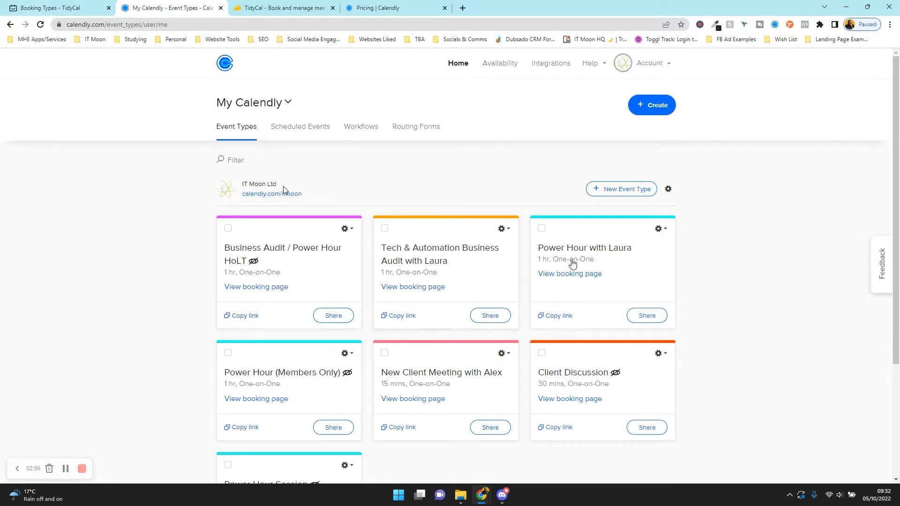
pyautogui.scroll(-2, 586, 253)
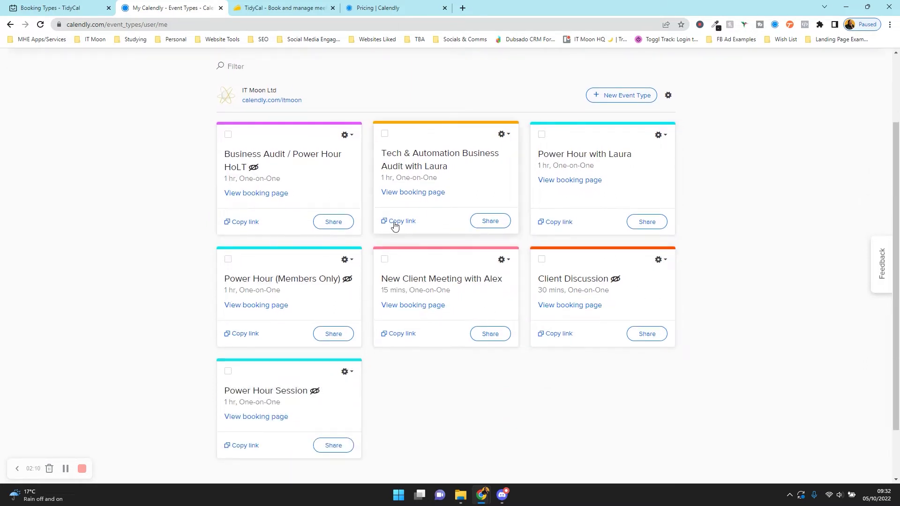
pyautogui.click(75, 6)
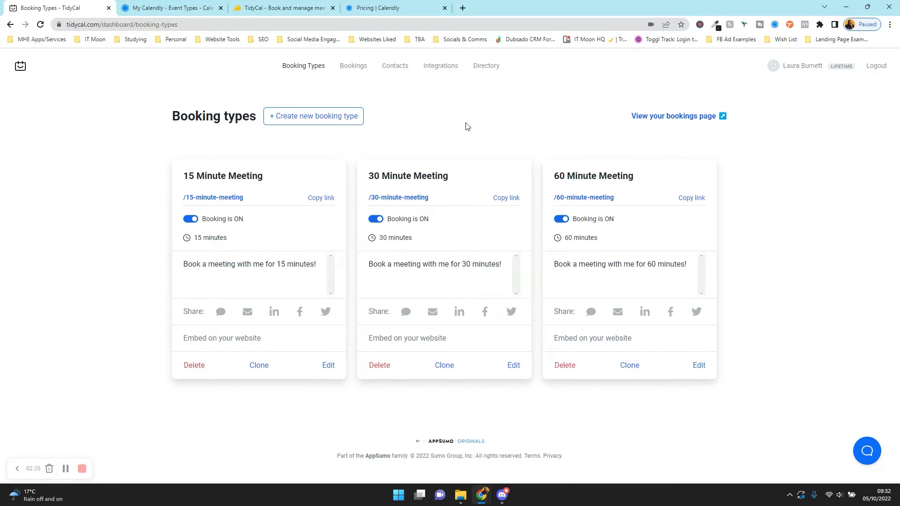
pyautogui.click(207, 8)
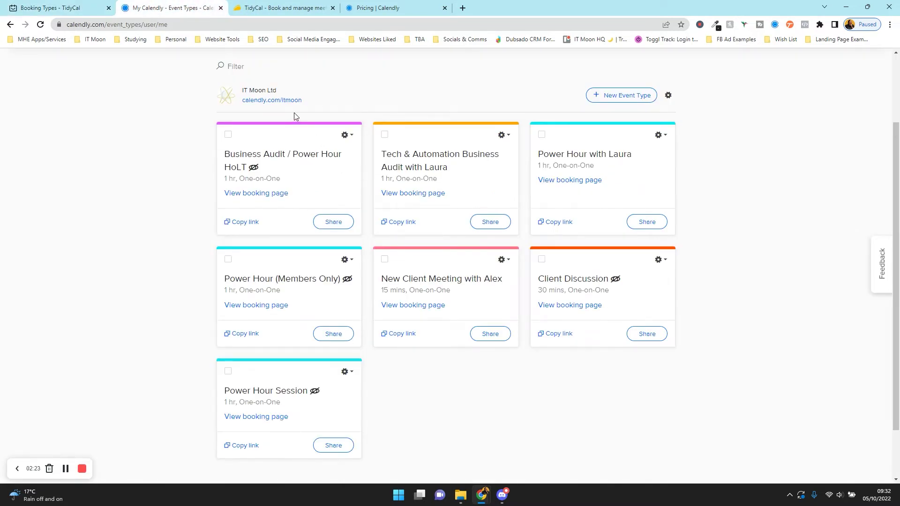
pyautogui.scroll(2, 295, 116)
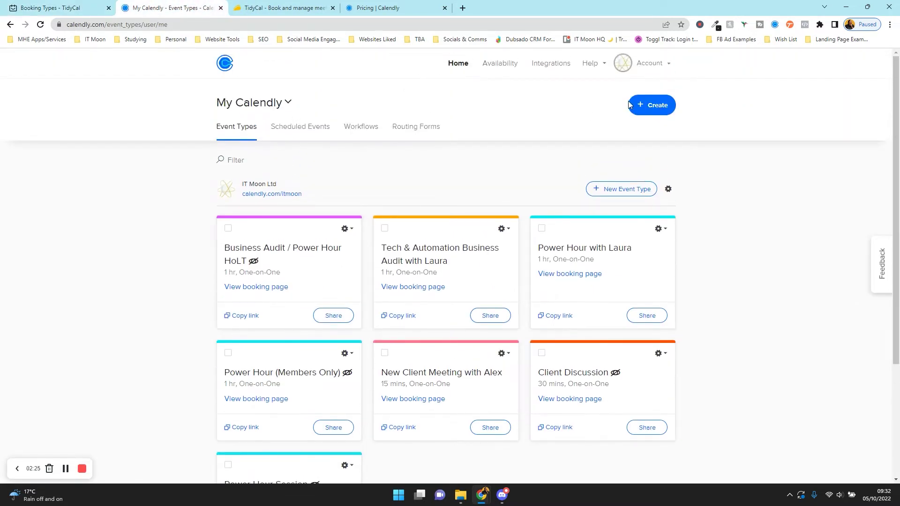
# - View Calendly's new event type options (One-on-One, Group, Collective, Round Robin, One-off, Meeting poll)
pyautogui.click(642, 107)
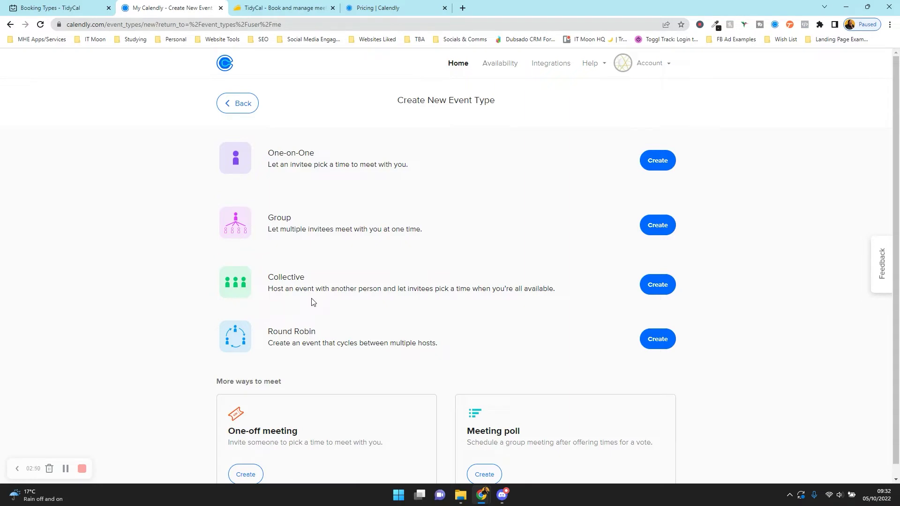
pyautogui.scroll(-1, 362, 274)
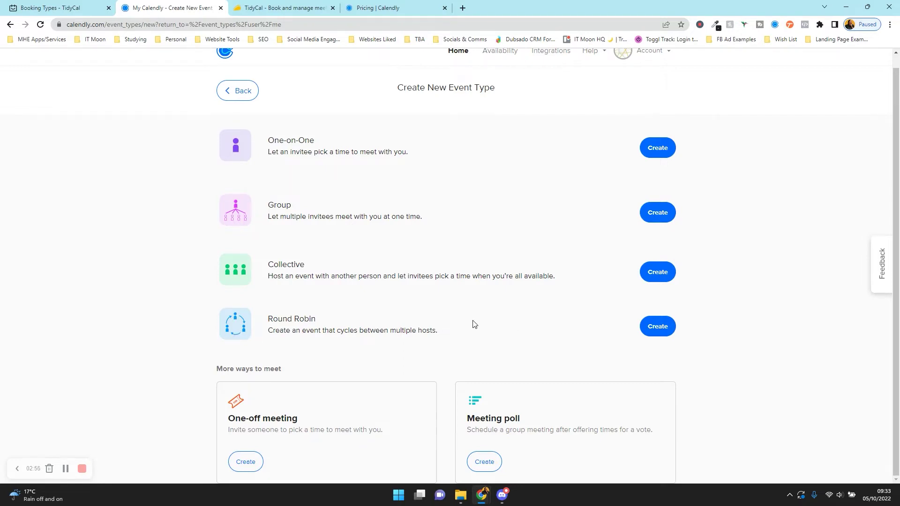
pyautogui.scroll(1, 475, 324)
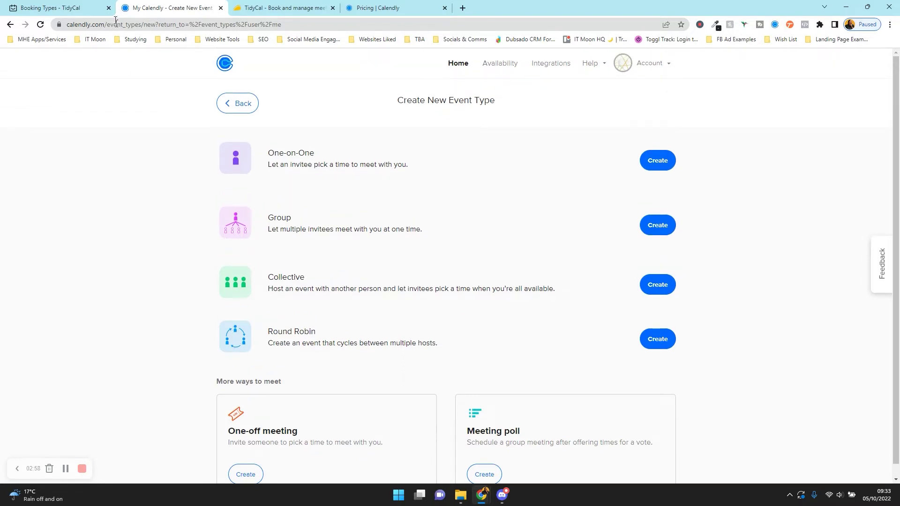
pyautogui.click(69, 7)
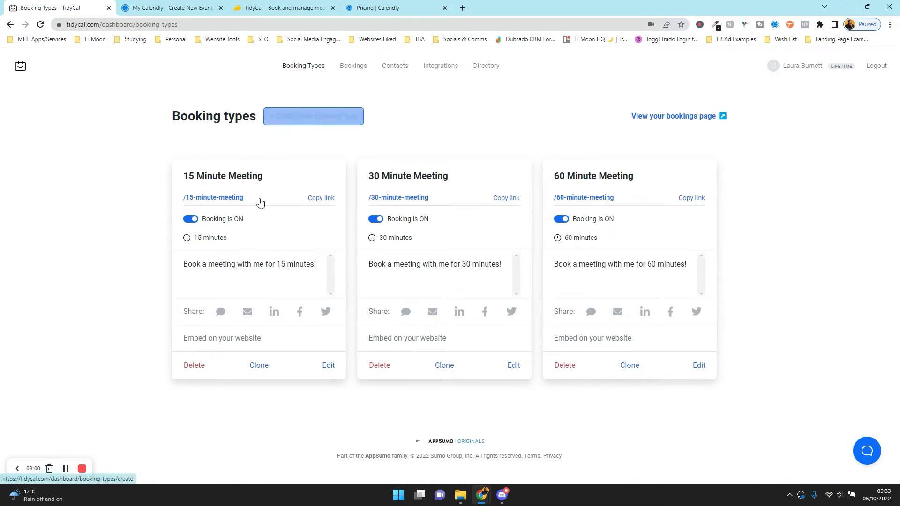
# - Edit TidyCal's 15 Minute Meeting and review its settings down to the Group Bookings limit
pyautogui.click(333, 365)
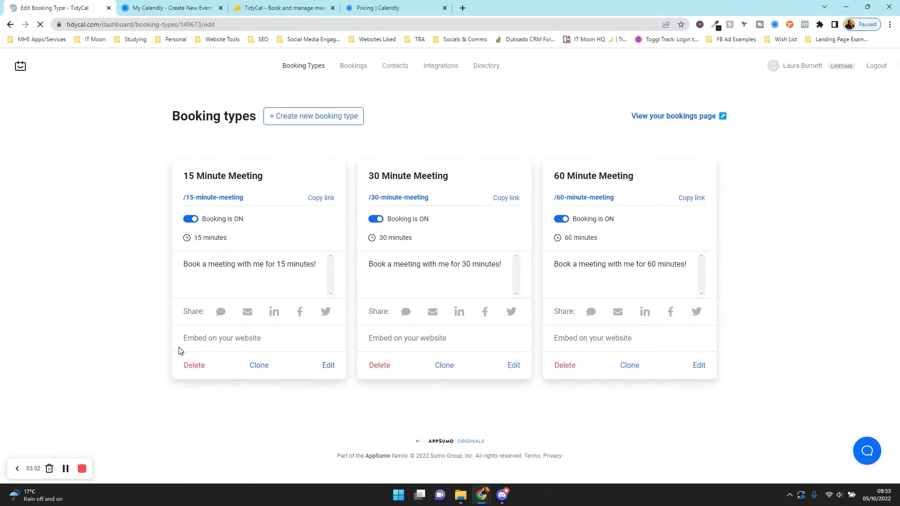
pyautogui.scroll(-10, 288, 297)
pyautogui.scroll(-8, 288, 297)
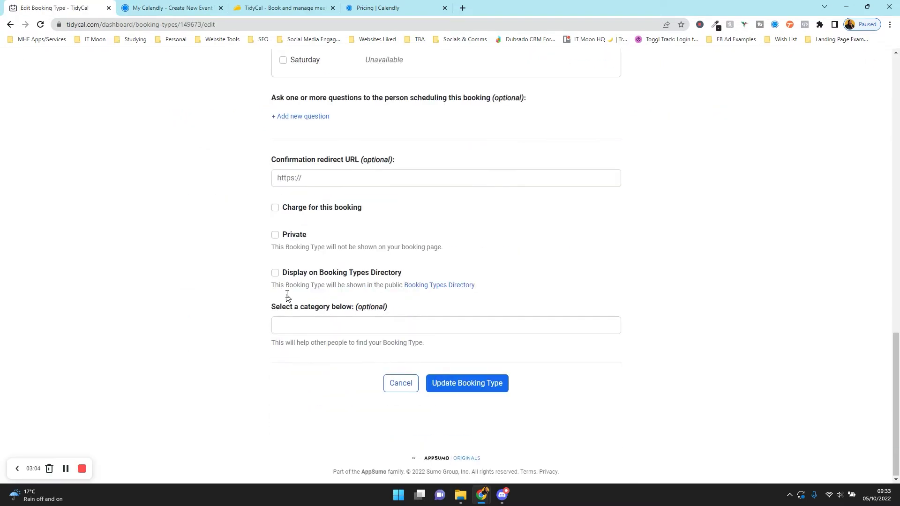
pyautogui.scroll(13, 290, 236)
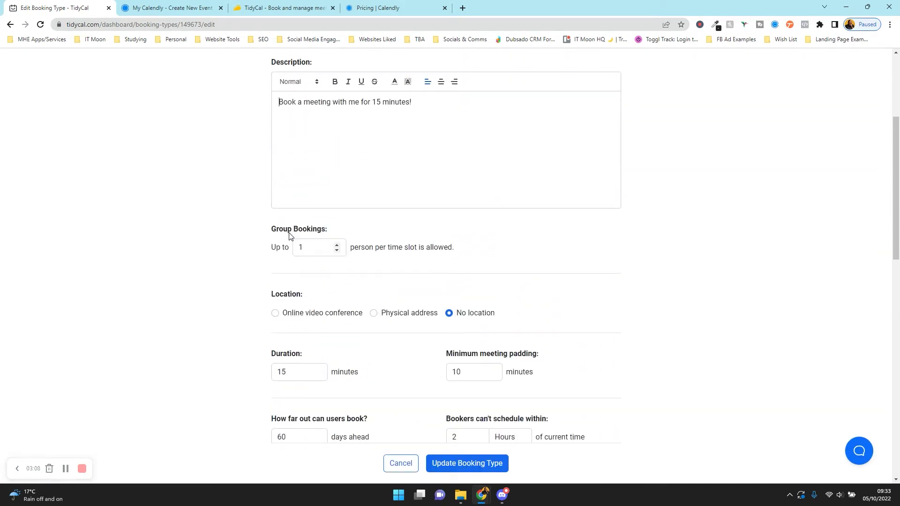
pyautogui.click(294, 246)
# - Check Calendly's pricing and event types list, then go back to the TidyCal form
pyautogui.click(381, 5)
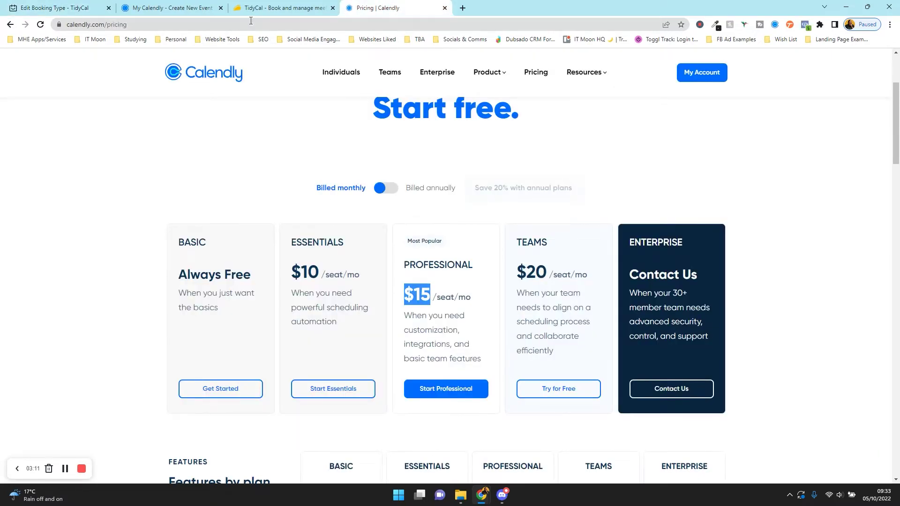
pyautogui.click(169, 8)
pyautogui.click(238, 104)
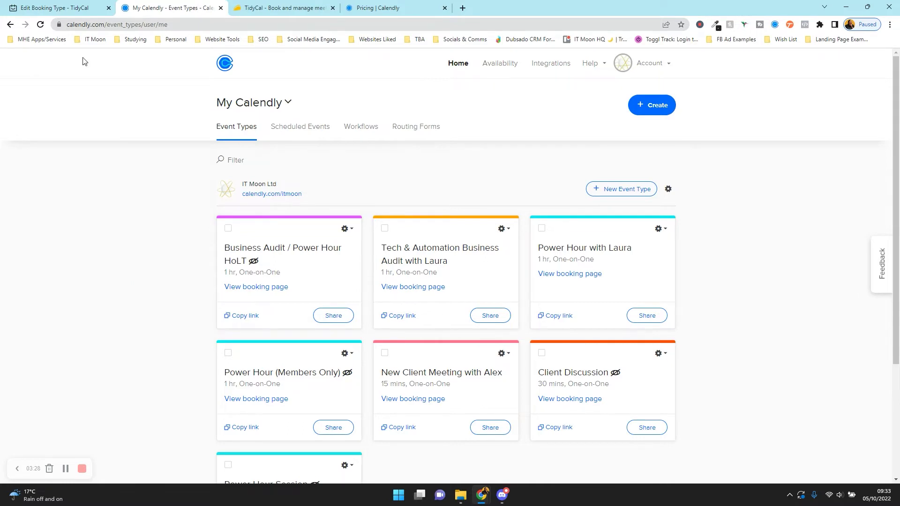
pyautogui.hotkey('ctrl', 'shift', 'Tab')
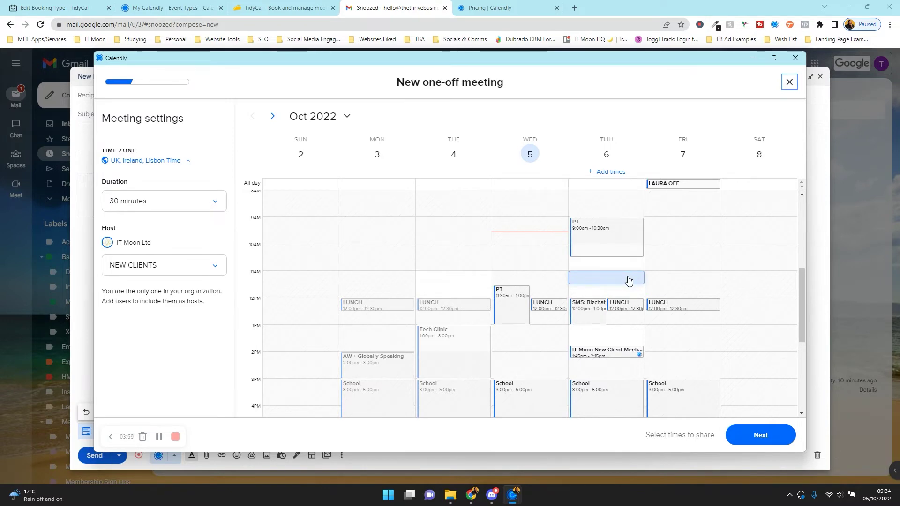
# - Offer a 45-minute meeting on 6 Oct 11:00am, 7 Oct 1:00pm, and 11 and 13 Oct 12:45pm
pyautogui.click(204, 202)
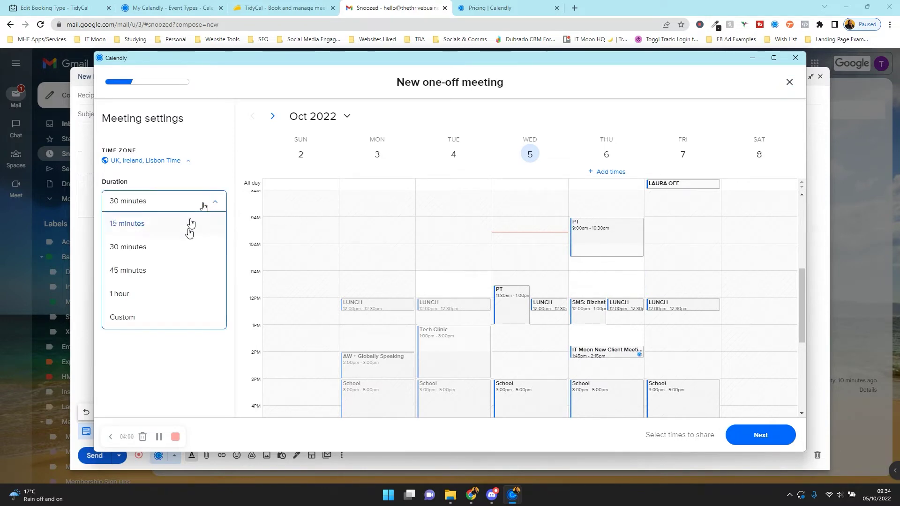
pyautogui.click(190, 277)
pyautogui.click(620, 280)
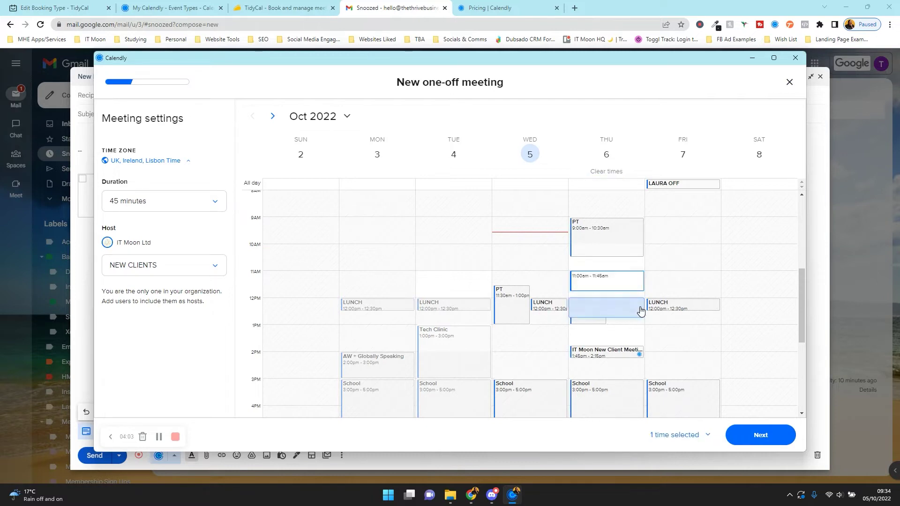
pyautogui.click(671, 331)
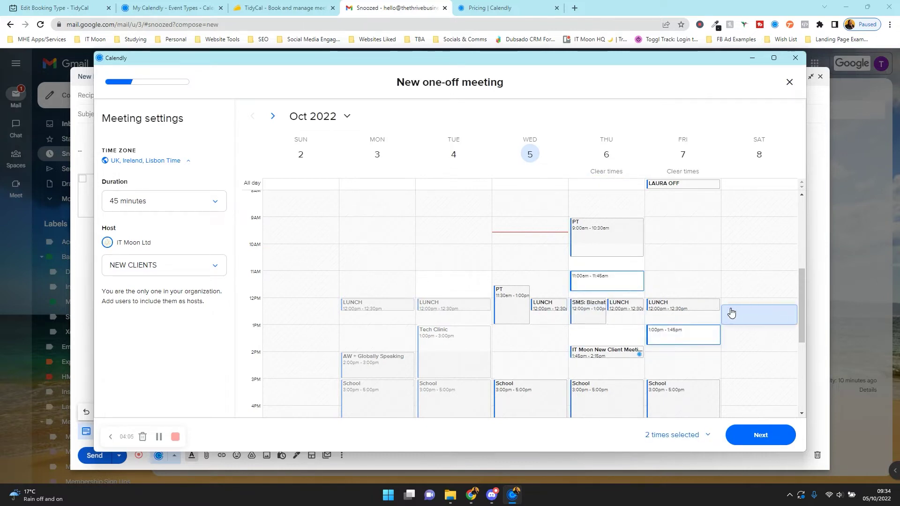
pyautogui.click(275, 117)
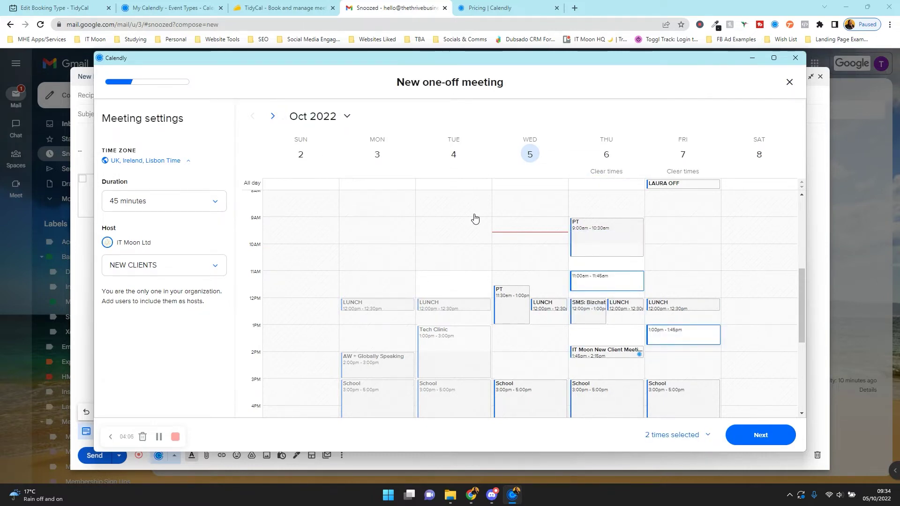
pyautogui.click(484, 326)
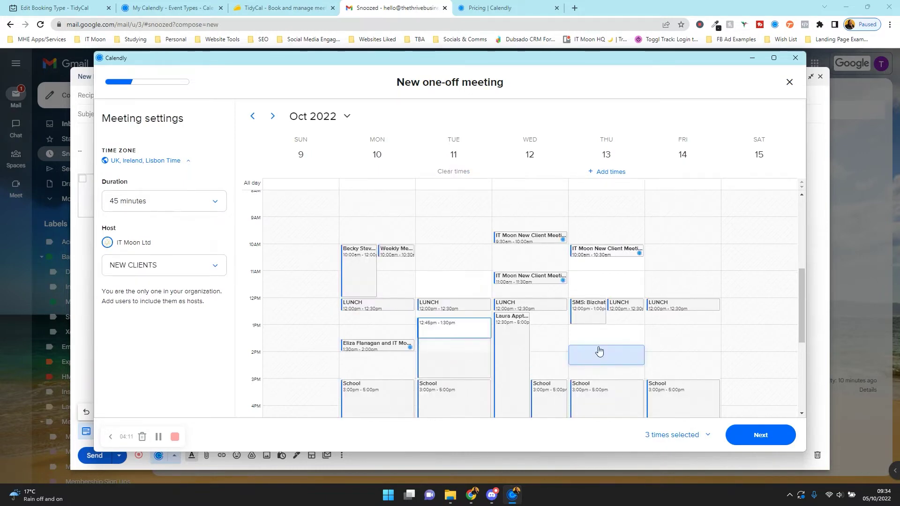
pyautogui.click(605, 328)
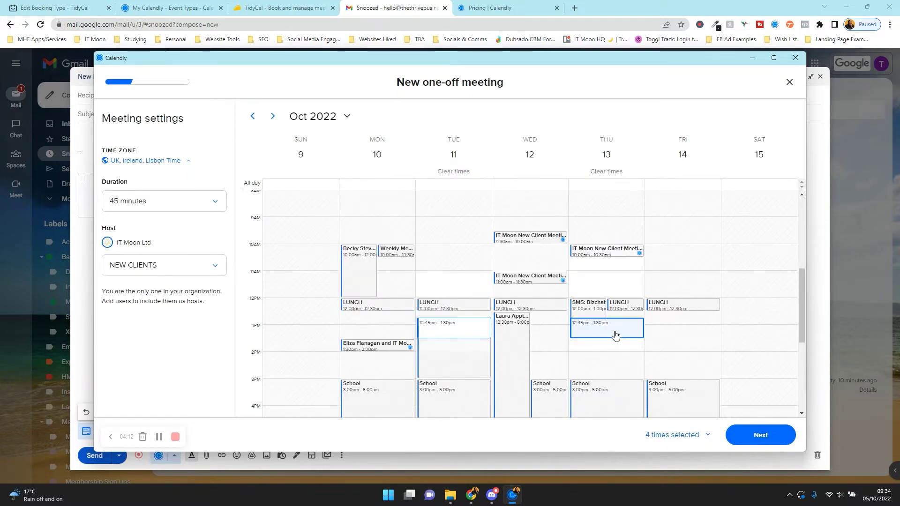
pyautogui.click(767, 440)
# - Rename the one-off meeting to 'IT Moon and' followed by the guest's name
pyautogui.click(466, 261)
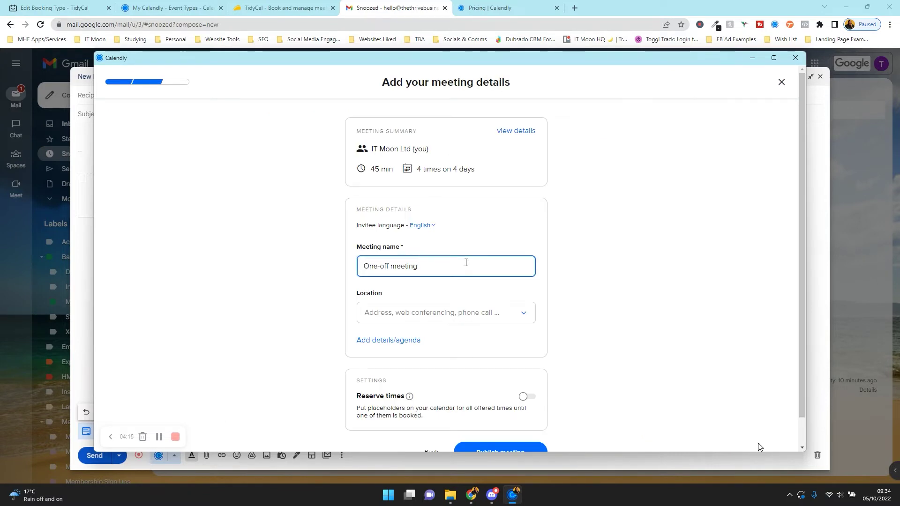
pyautogui.moveTo(466, 261); pyautogui.dragTo(143, 259)
pyautogui.press('capslock')
pyautogui.write('M')
pyautogui.press('capslock')
pyautogui.write('e and')
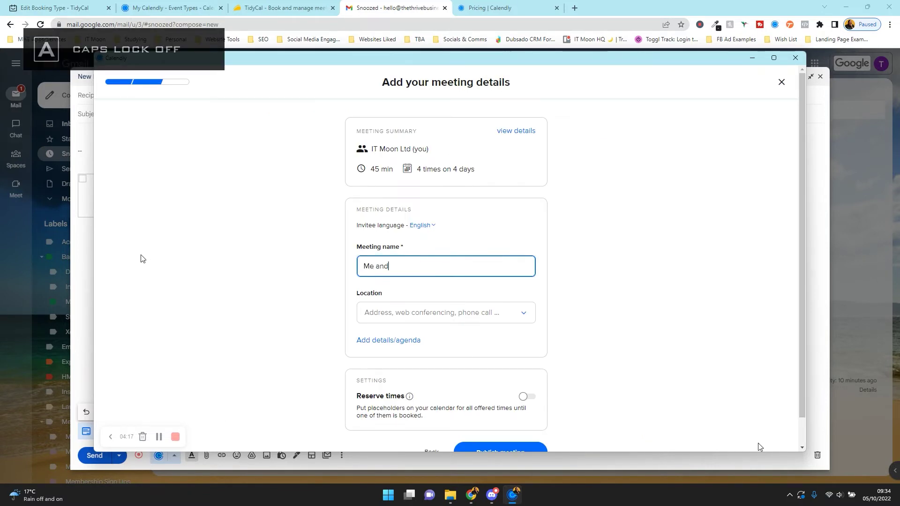
pyautogui.hotkey('ctrl', 'a')
pyautogui.press('capslock')
pyautogui.write('IT M')
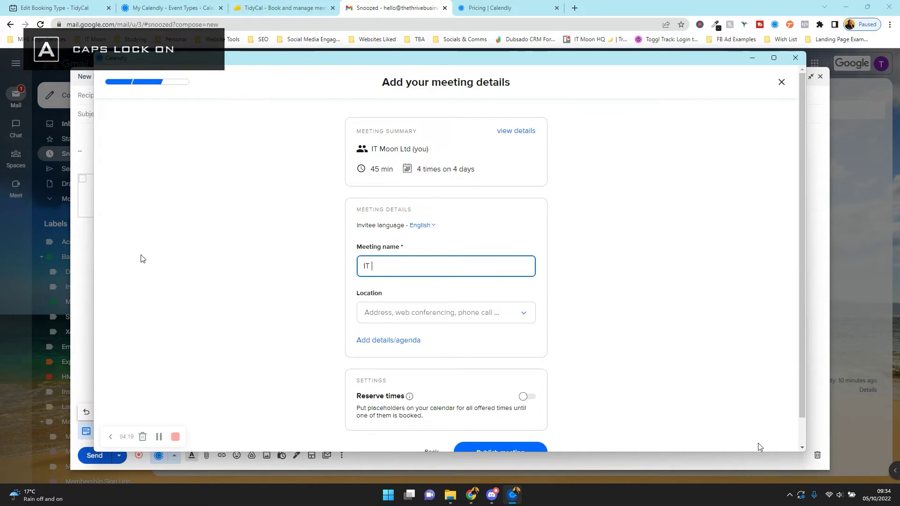
pyautogui.press('capslock')
pyautogui.write('oon and Joe Bloggs')
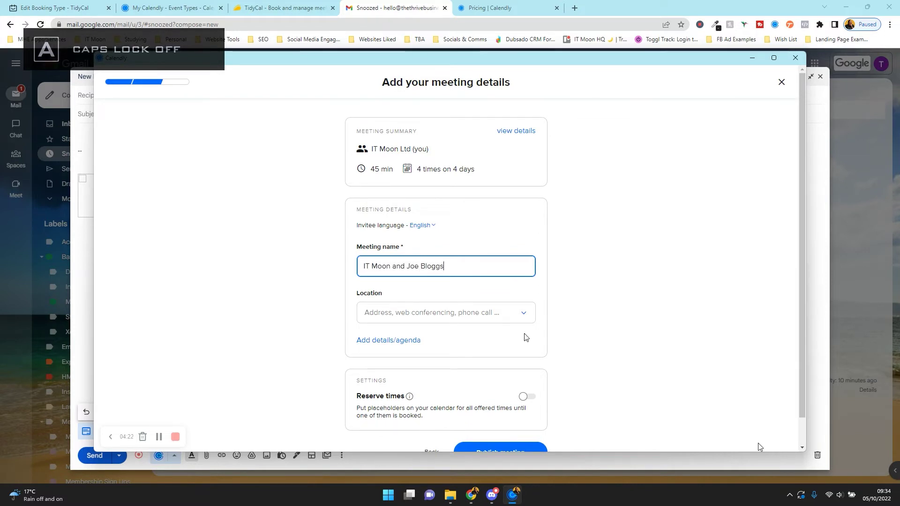
# - Set the location to Zoom, publish, and paste the four offered times into the Gmail draft
pyautogui.click(502, 313)
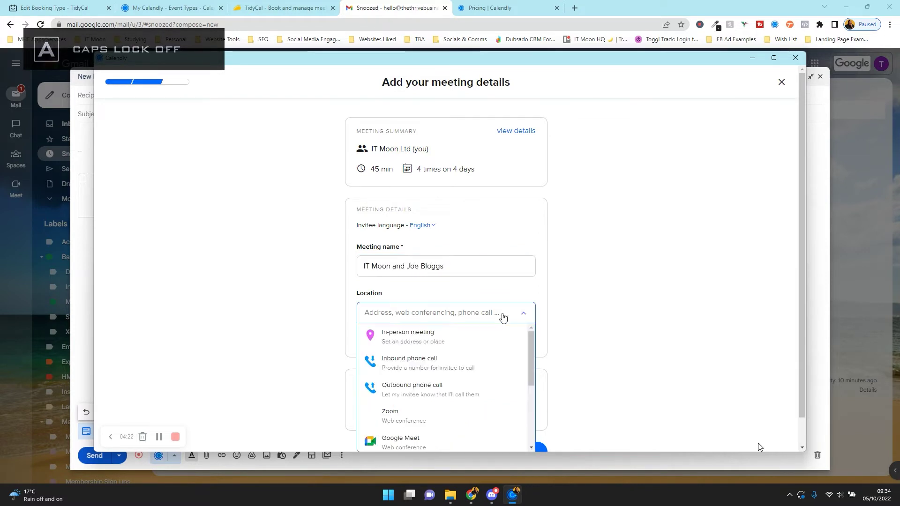
pyautogui.click(406, 418)
pyautogui.click(522, 448)
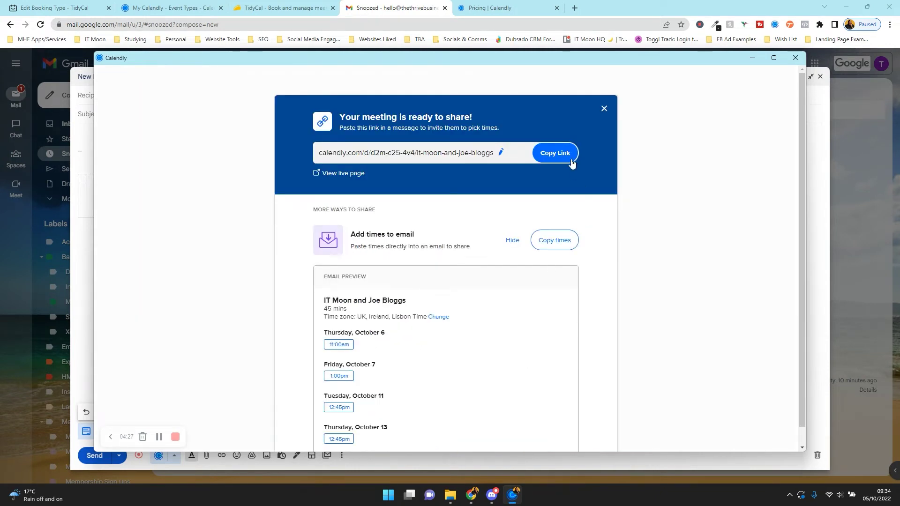
pyautogui.click(555, 241)
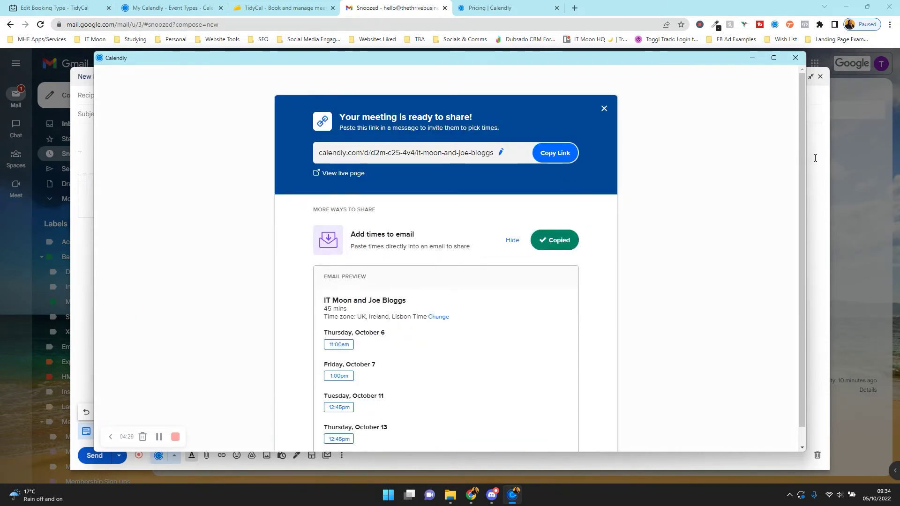
pyautogui.click(815, 158)
pyautogui.hotkey('ctrl', 'v')
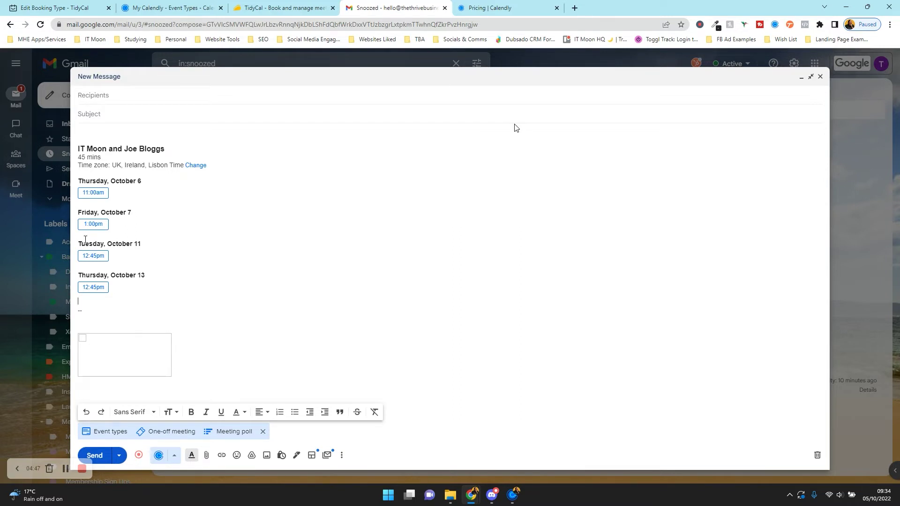
# - Set the TidyCal 15 Minute Meeting's Group Bookings limit to 2
pyautogui.click(59, 3)
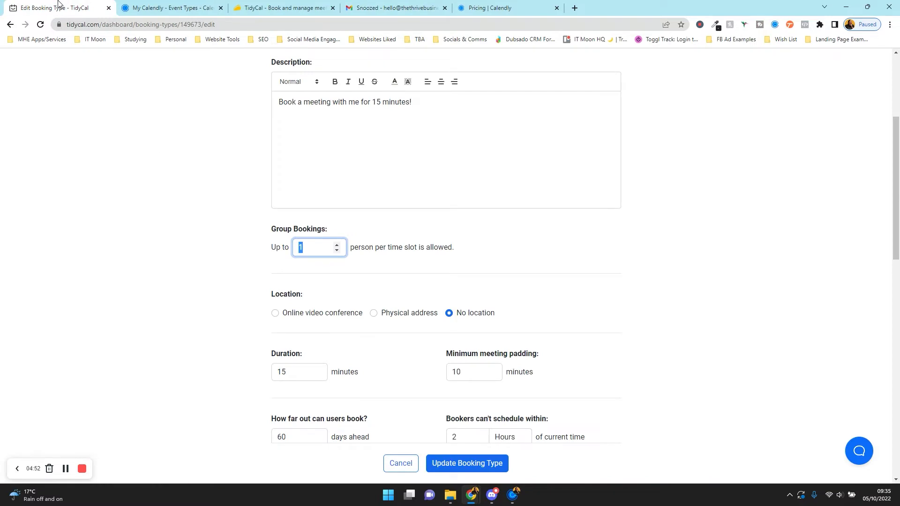
pyautogui.write('2')
pyautogui.scroll(4, 333, 248)
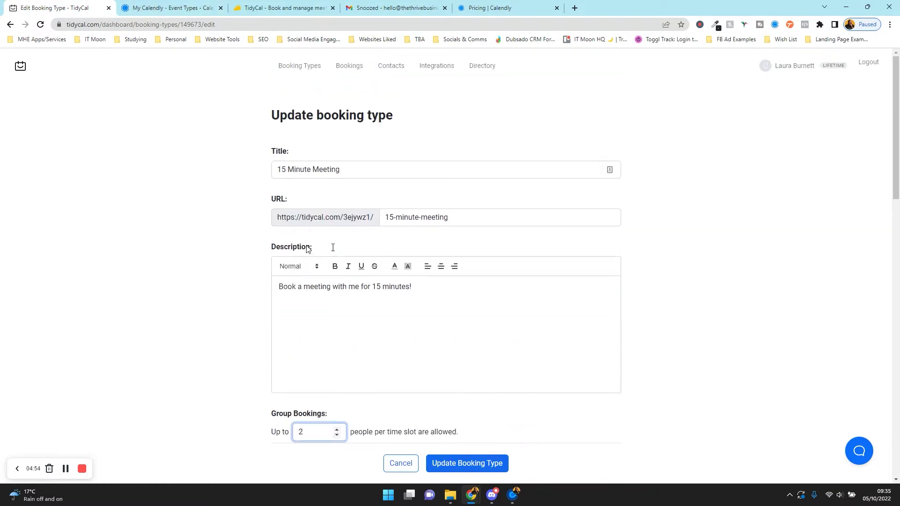
pyautogui.click(179, 223)
pyautogui.hotkey('ctrl', 'Tab')
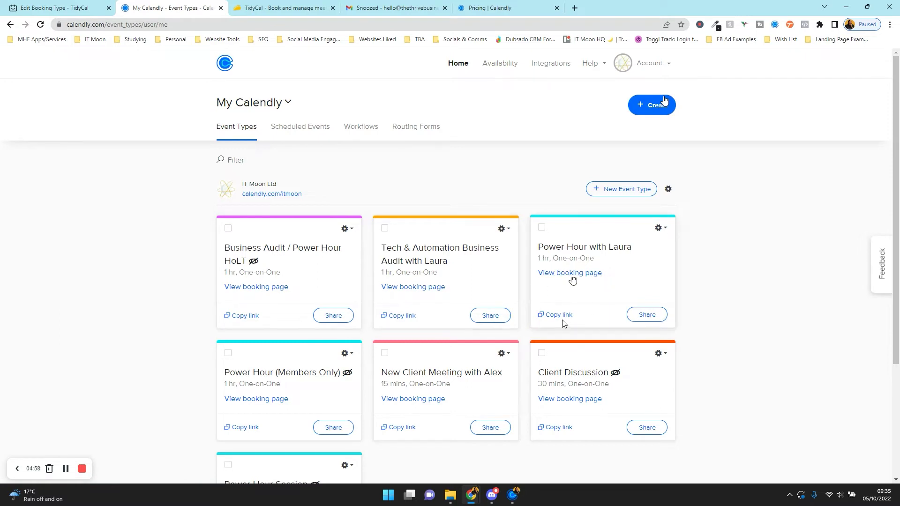
pyautogui.click(658, 227)
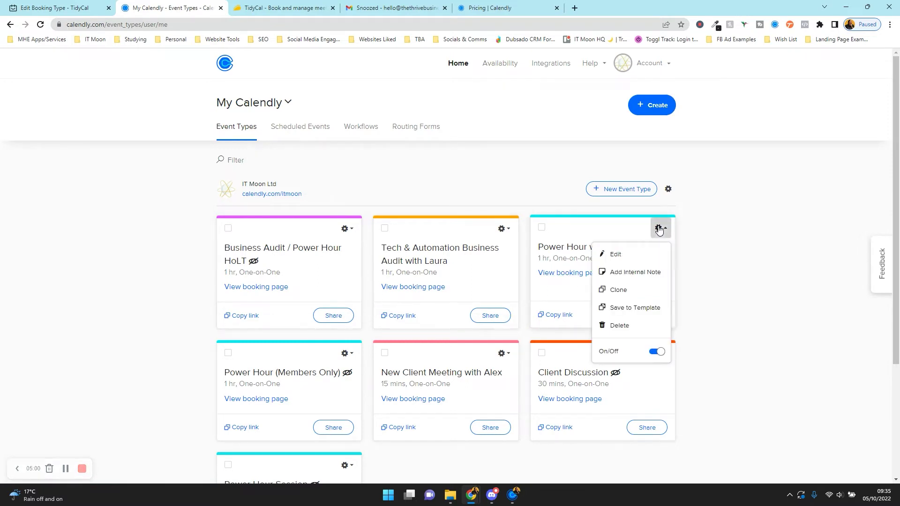
pyautogui.click(636, 252)
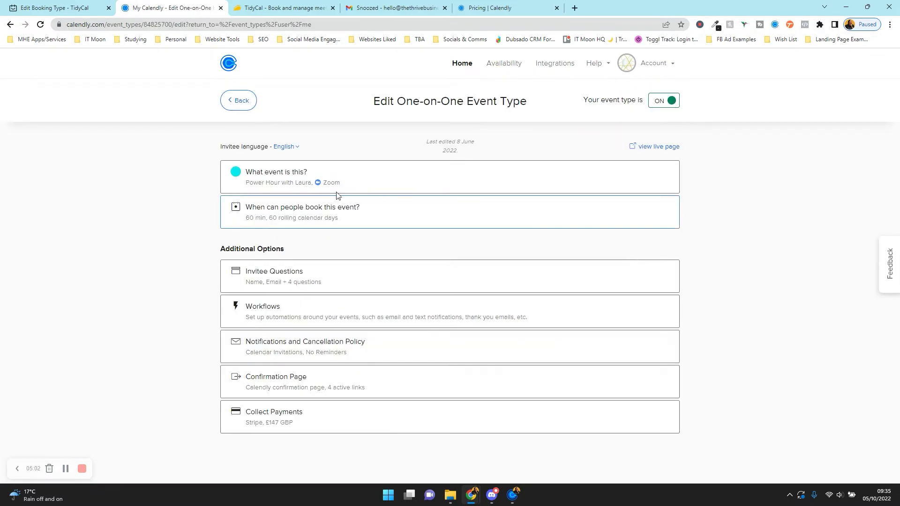
pyautogui.click(316, 177)
pyautogui.scroll(-2, 161, 225)
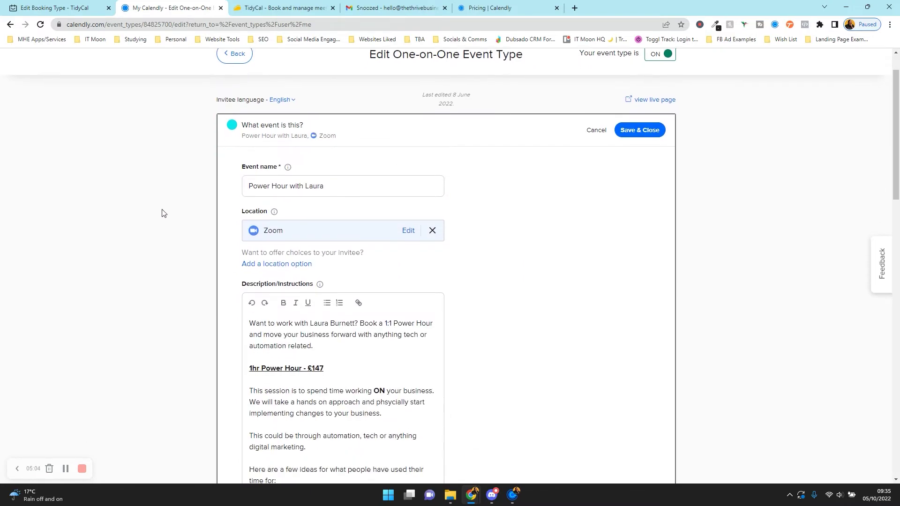
pyautogui.scroll(-3, 307, 164)
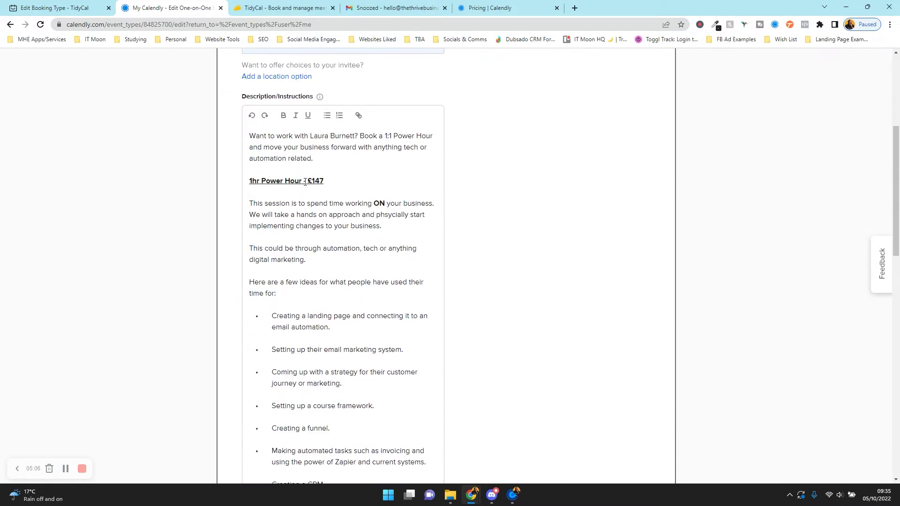
pyautogui.scroll(-5, 364, 281)
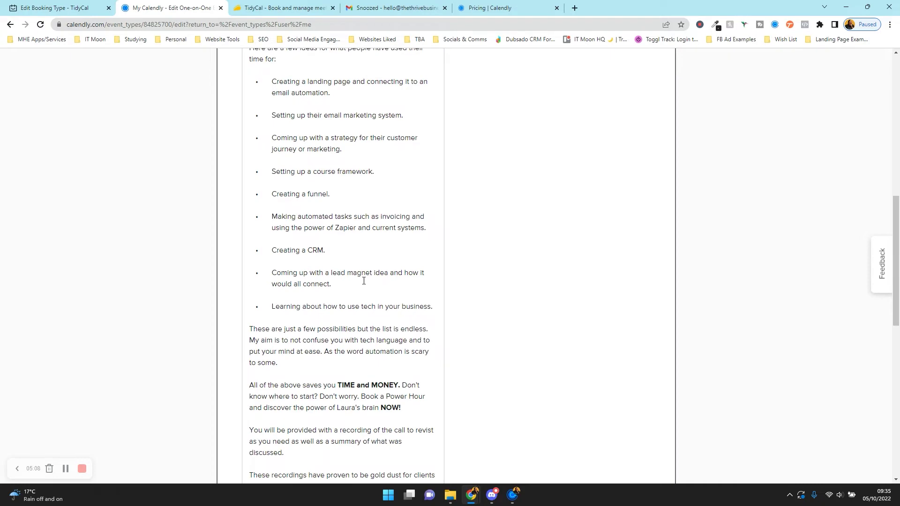
pyautogui.click(364, 281)
pyautogui.scroll(8, 364, 281)
pyautogui.scroll(-5, 364, 281)
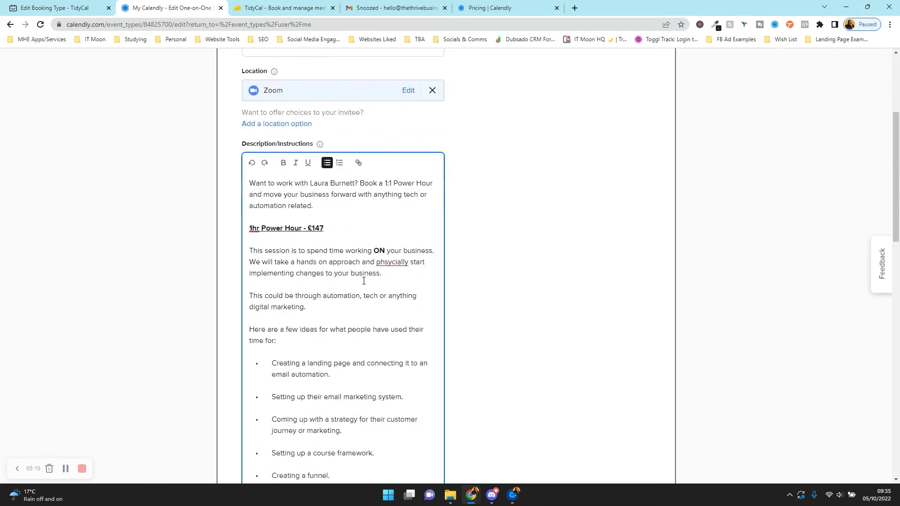
pyautogui.scroll(6, 364, 281)
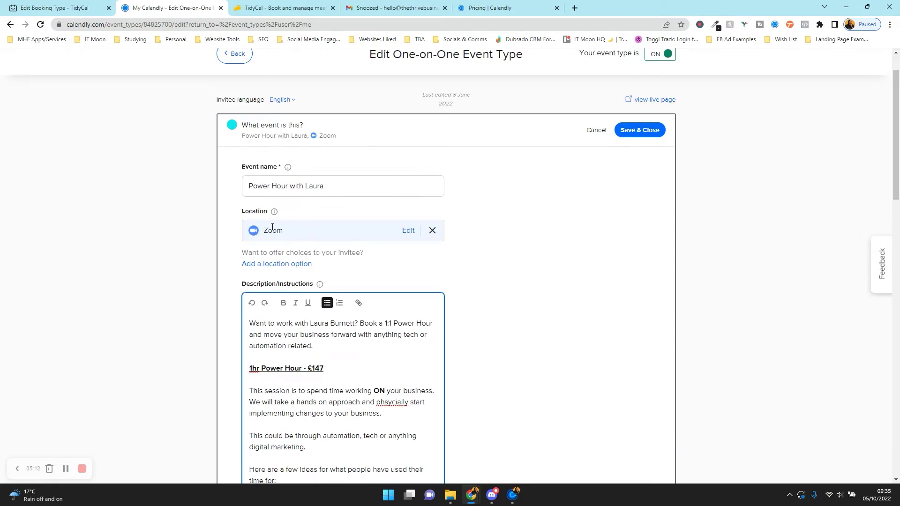
pyautogui.scroll(-17, 277, 225)
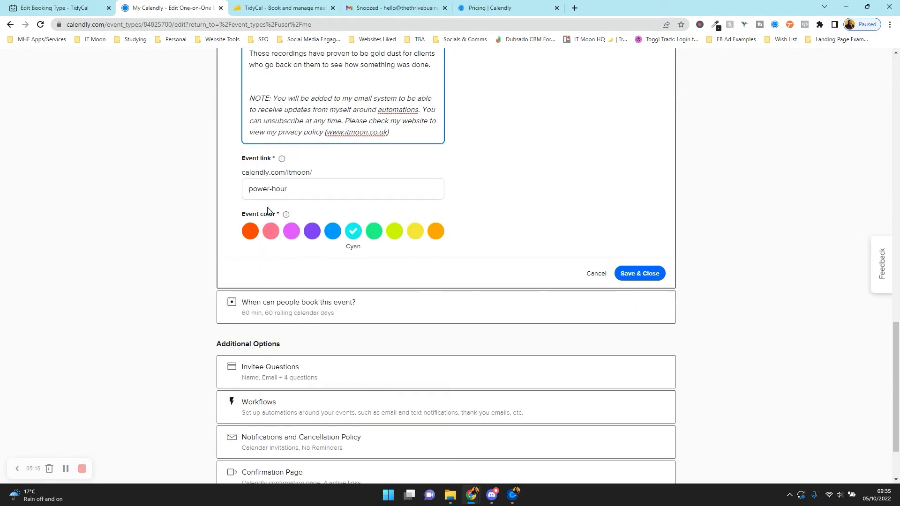
pyautogui.tripleClick(294, 192)
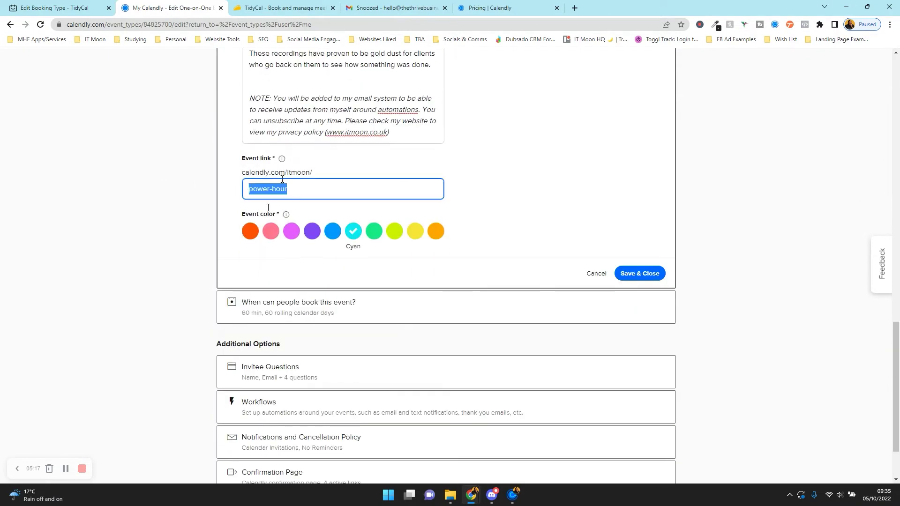
pyautogui.click(51, 8)
# - Review the title, URL slug and description, then change Group Bookings from 2 to 1
pyautogui.tripleClick(354, 169)
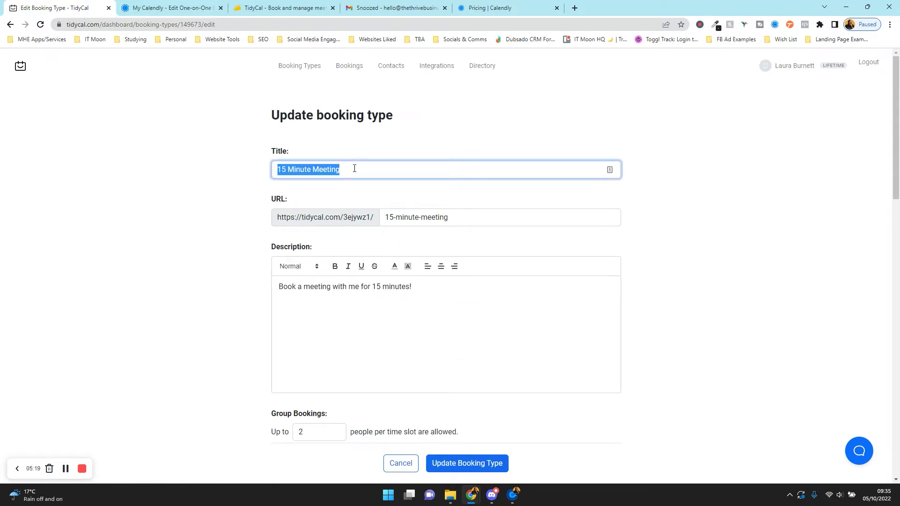
pyautogui.tripleClick(433, 214)
pyautogui.scroll(-2, 434, 214)
pyautogui.tripleClick(433, 214)
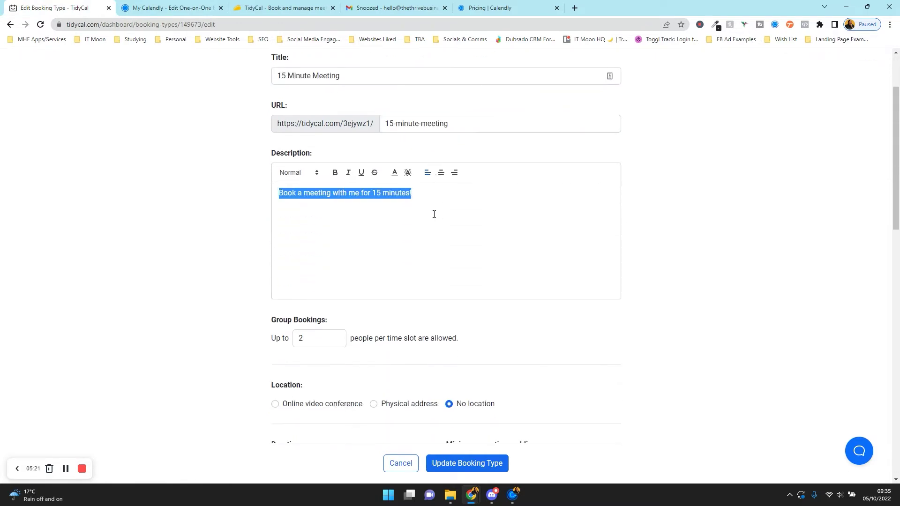
pyautogui.scroll(-2, 433, 214)
pyautogui.scroll(-2, 434, 215)
pyautogui.doubleClick(299, 150)
pyautogui.write('1')
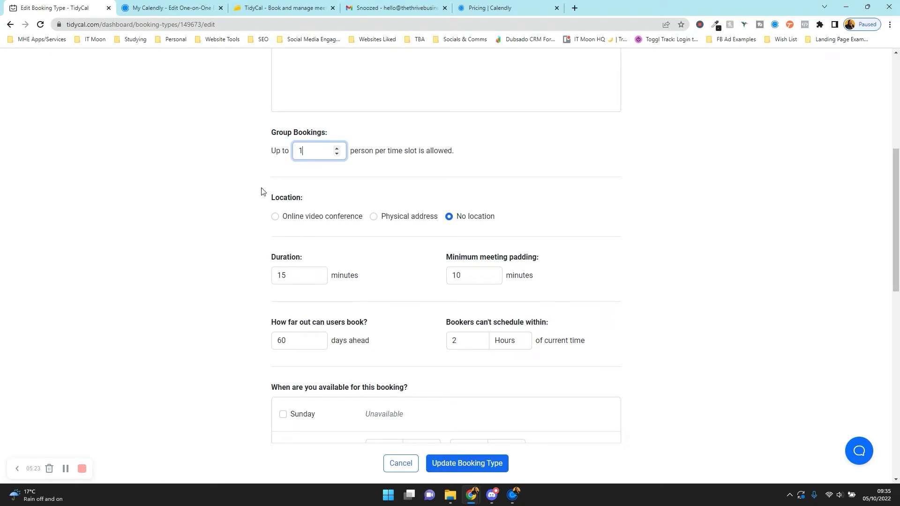
# - Set the location to an online video conference with Zoom as the link source
pyautogui.click(386, 221)
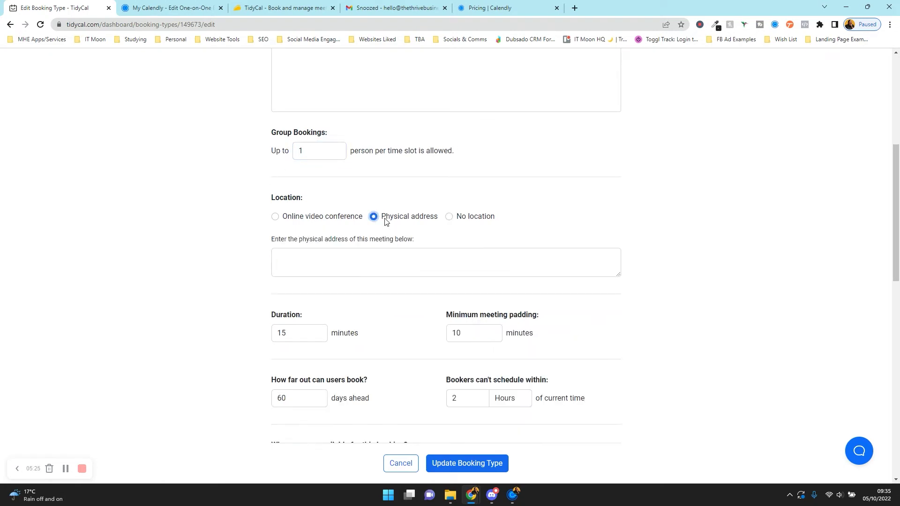
pyautogui.click(296, 219)
pyautogui.click(305, 262)
pyautogui.click(305, 290)
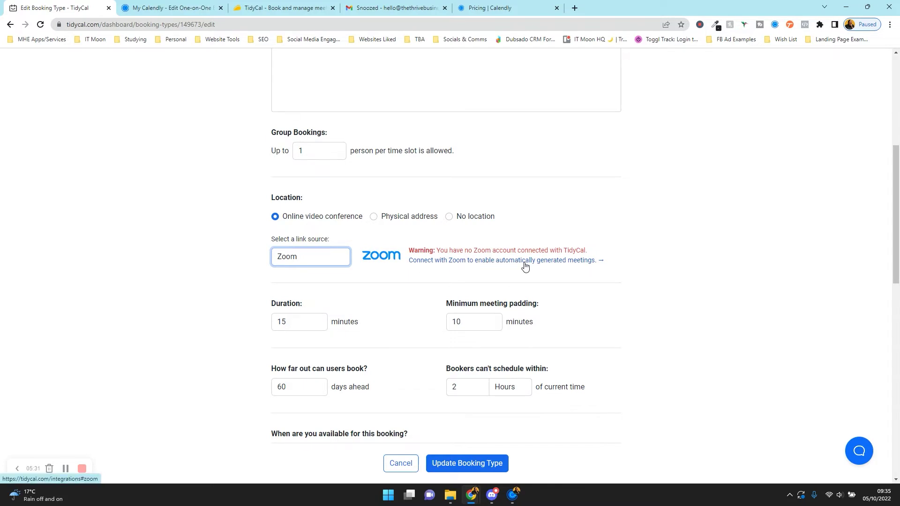
# - Review the 10-minute padding, 15-minute duration and 60-day booking window
pyautogui.scroll(-2, 94, 220)
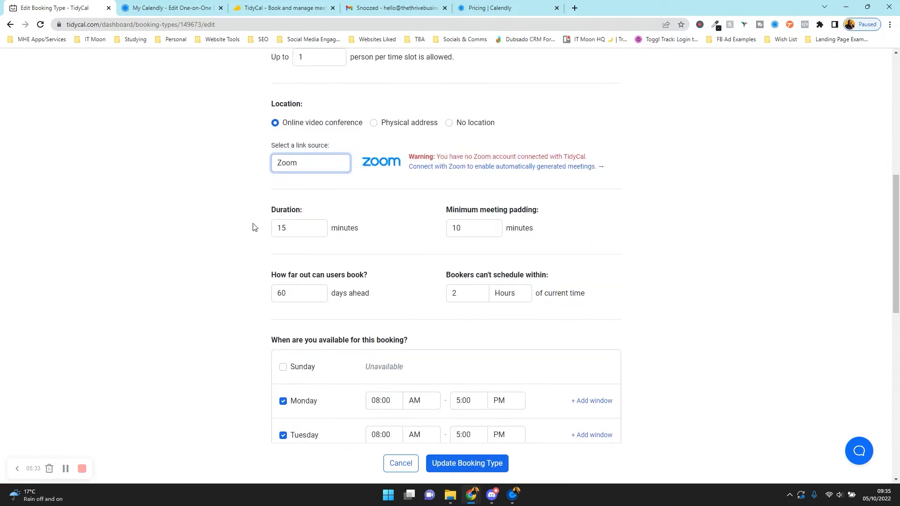
pyautogui.click(477, 236)
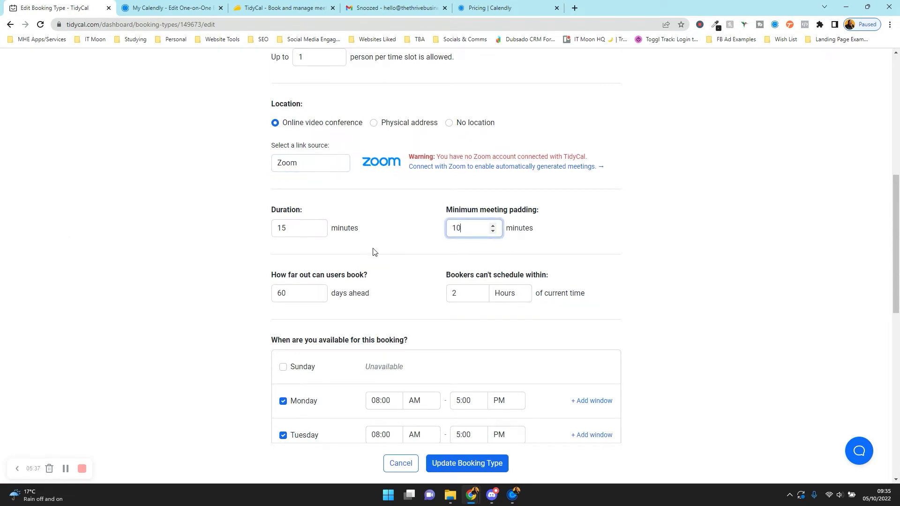
pyautogui.doubleClick(318, 228)
pyautogui.click(192, 236)
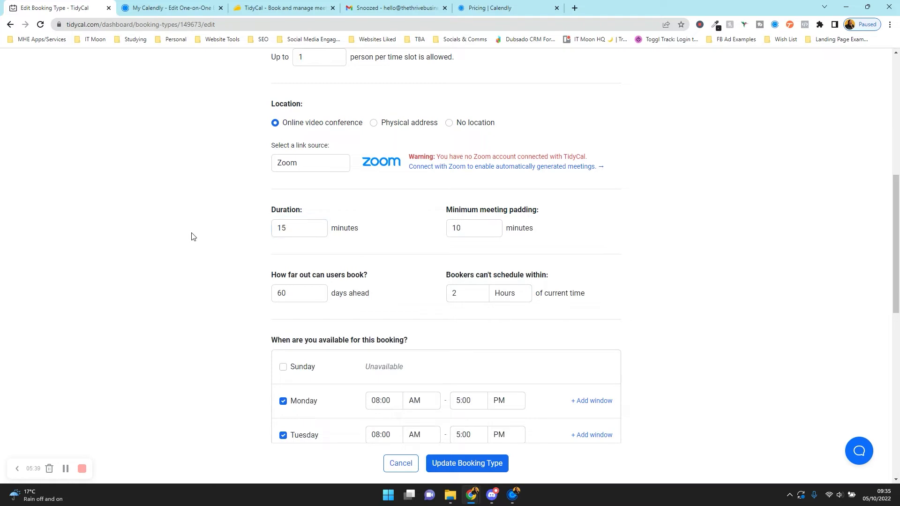
pyautogui.doubleClick(303, 292)
# - Compare TidyCal's 2-hour minimum notice with Calendly's 1-day notice in its expanded booking rules
pyautogui.click(465, 297)
pyautogui.click(208, 11)
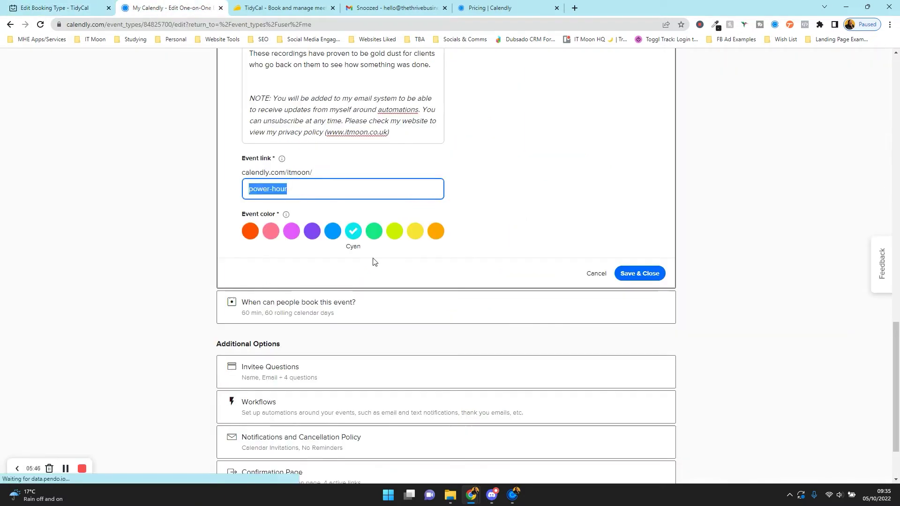
pyautogui.click(354, 305)
pyautogui.scroll(5, 348, 262)
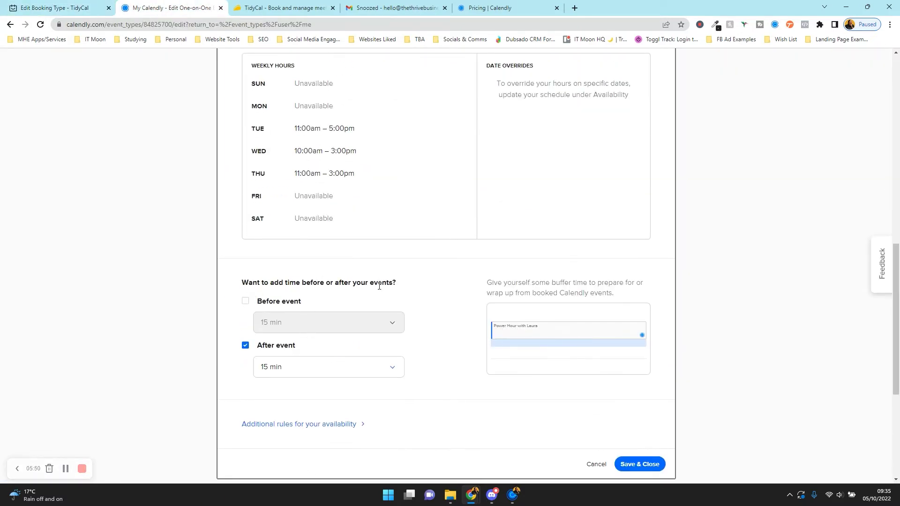
pyautogui.scroll(-3, 356, 284)
pyautogui.click(341, 282)
pyautogui.scroll(-4, 341, 283)
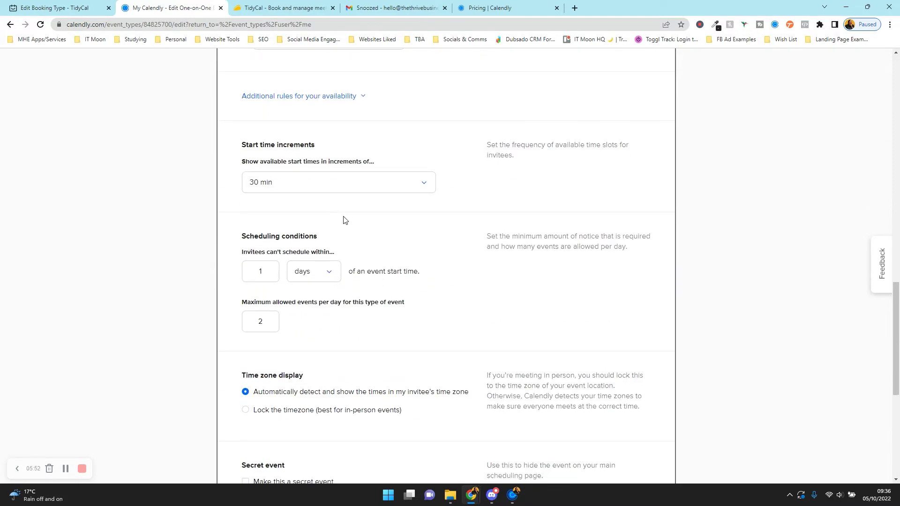
pyautogui.click(247, 267)
# - Scan TidyCal's booking form, then check Calendly's maximum of 2 events per day
pyautogui.click(30, 7)
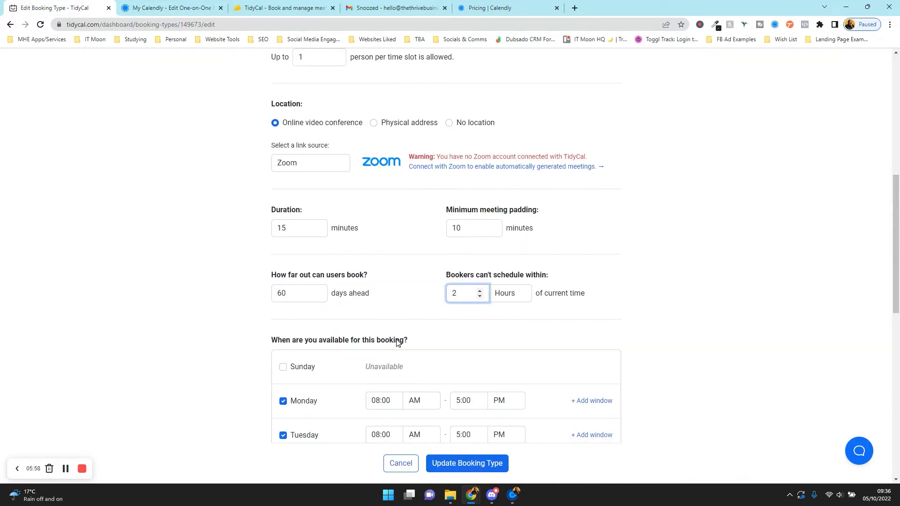
pyautogui.scroll(-9, 446, 329)
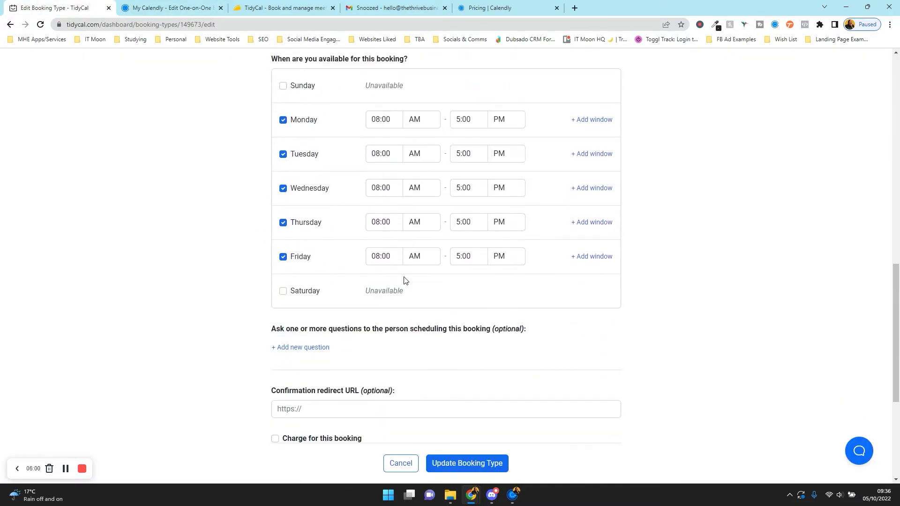
pyautogui.scroll(-2, 404, 277)
pyautogui.scroll(11, 404, 277)
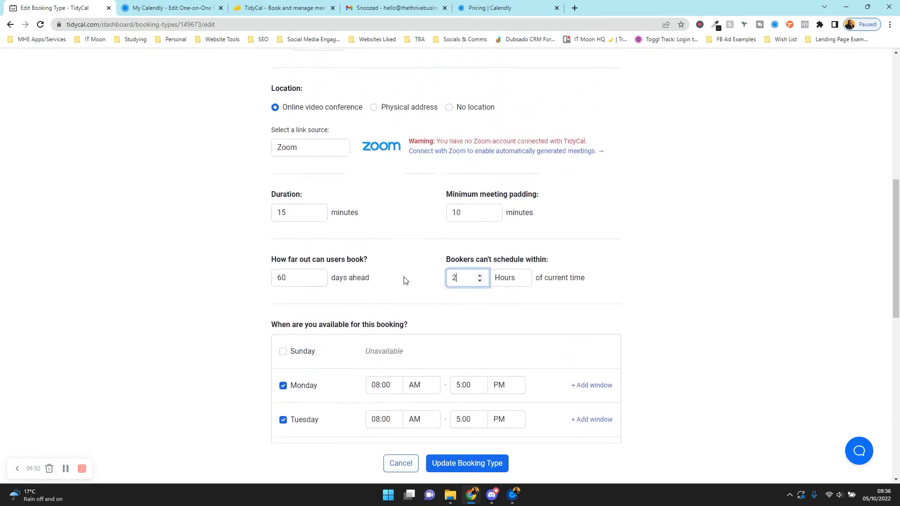
pyautogui.click(181, 7)
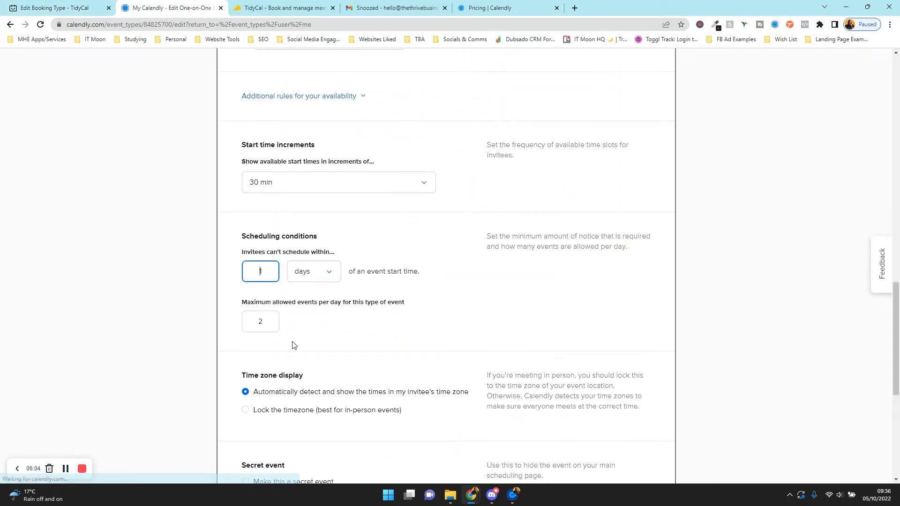
pyautogui.doubleClick(250, 315)
pyautogui.click(317, 322)
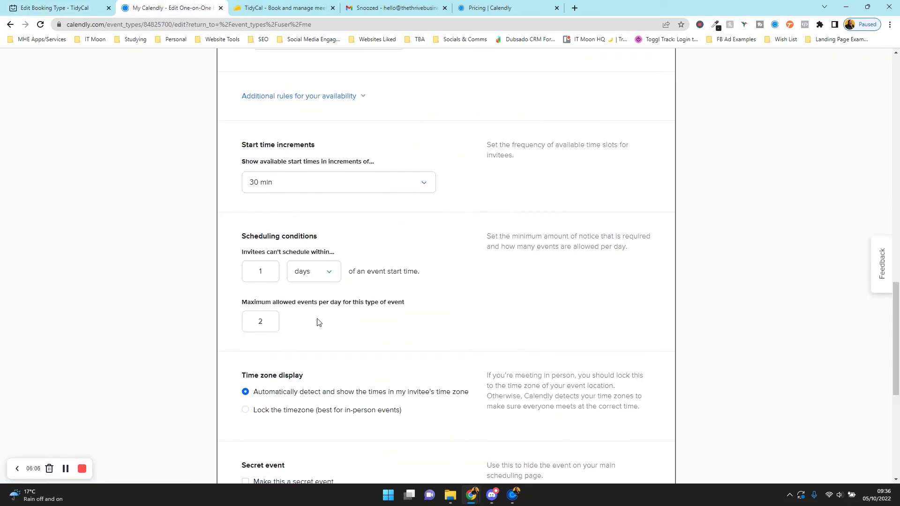
# - Scroll TidyCal's booking form once more and return to Calendly's event editor
pyautogui.click(75, 6)
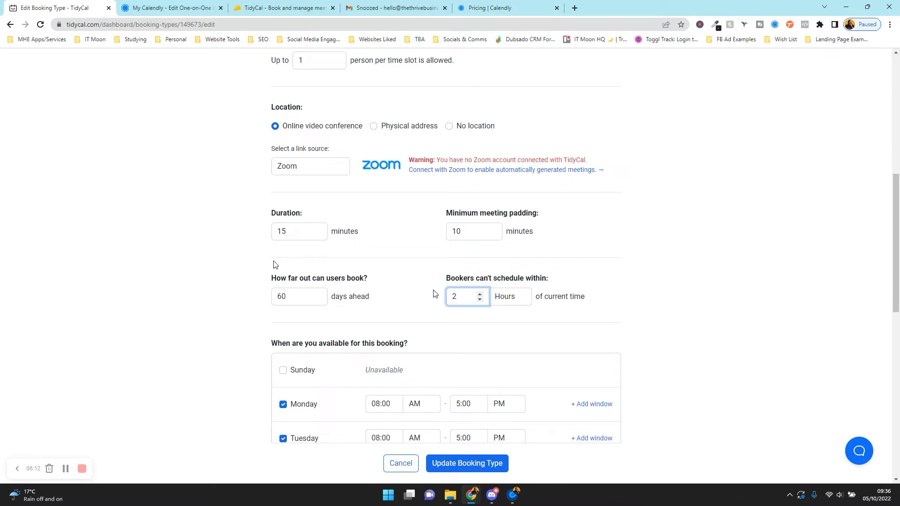
pyautogui.scroll(-1, 275, 265)
pyautogui.scroll(-3, 275, 265)
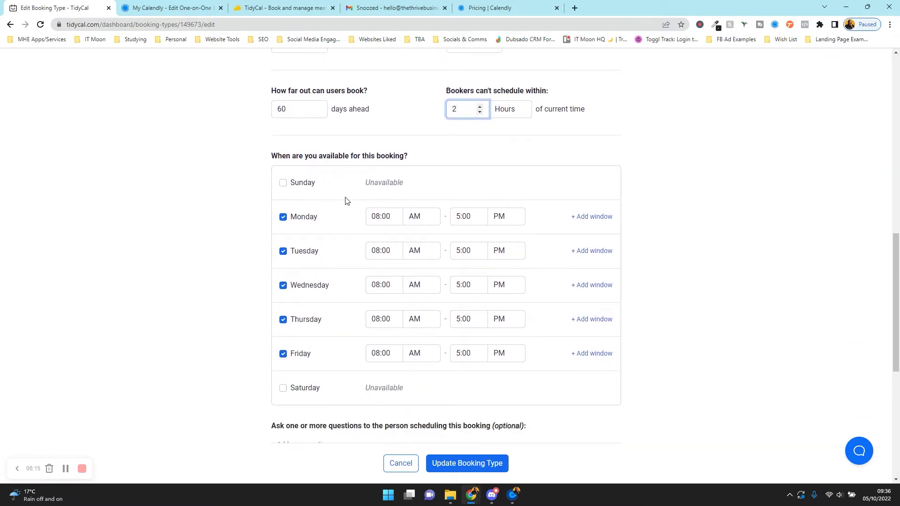
pyautogui.hotkey('ctrl', 'Tab')
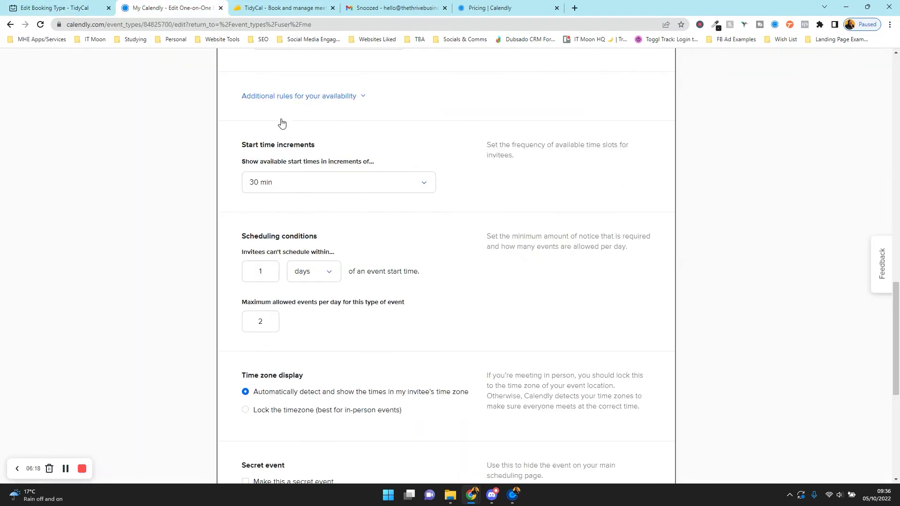
pyautogui.scroll(12, 372, 195)
pyautogui.scroll(-2, 314, 207)
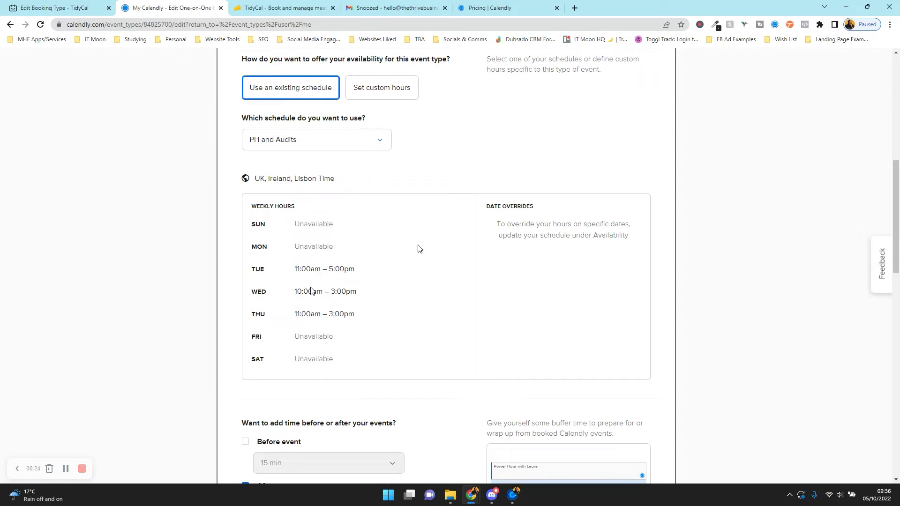
# - Open the availability page in a new tab and compare the PH and Audits and NEW CLIENTS schedules
pyautogui.scroll(9, 420, 248)
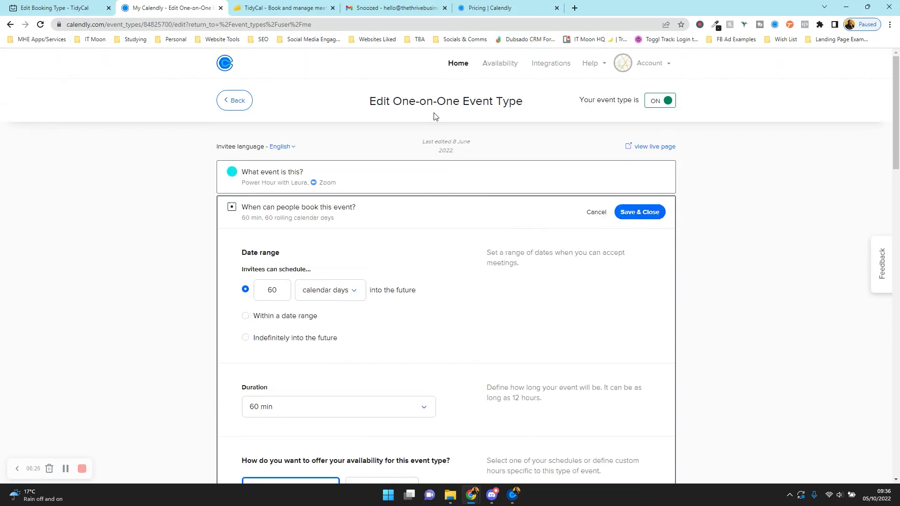
pyautogui.rightClick(499, 64)
pyautogui.click(516, 76)
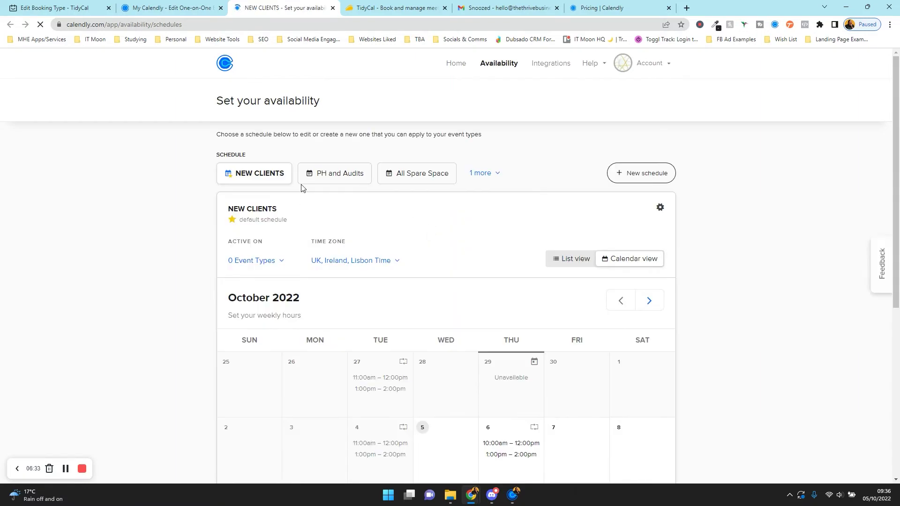
pyautogui.click(325, 176)
pyautogui.click(281, 179)
pyautogui.click(322, 179)
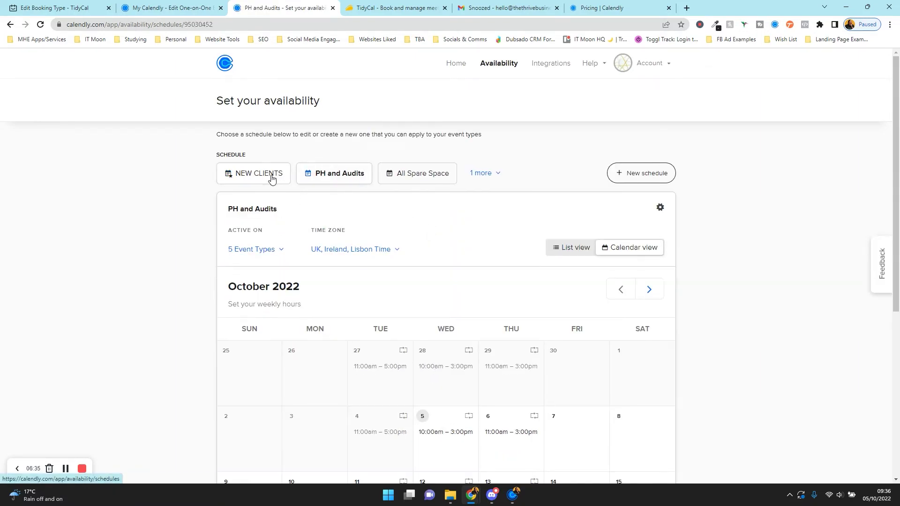
pyautogui.click(243, 175)
pyautogui.click(321, 179)
pyautogui.click(243, 179)
pyautogui.click(272, 179)
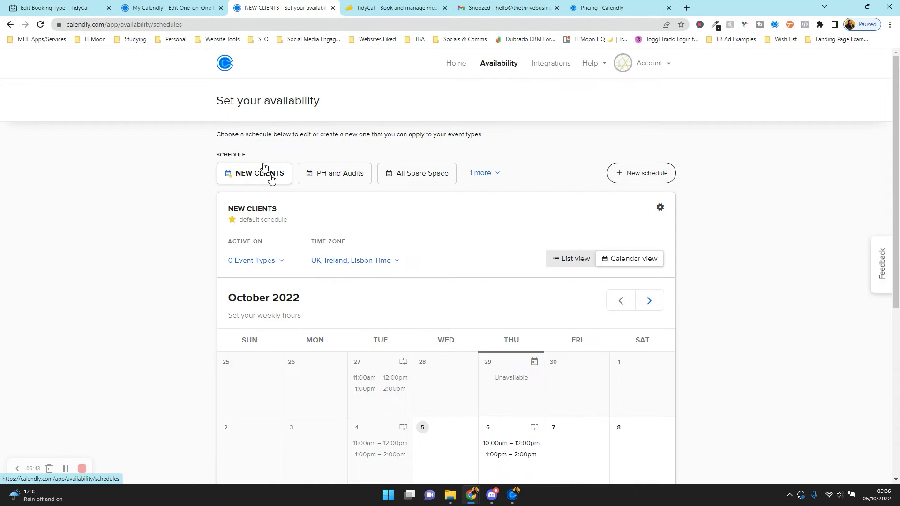
# - Back in the event editor, review the Tuesday–Thursday hours and 15-minute after-event buffer
pyautogui.click(173, 5)
pyautogui.scroll(-13, 270, 249)
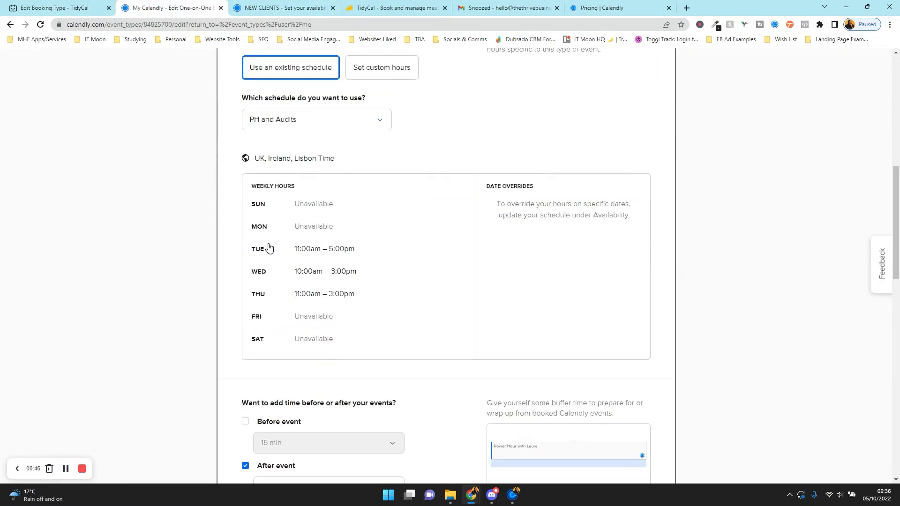
pyautogui.scroll(4, 332, 161)
pyautogui.scroll(-2, 106, 127)
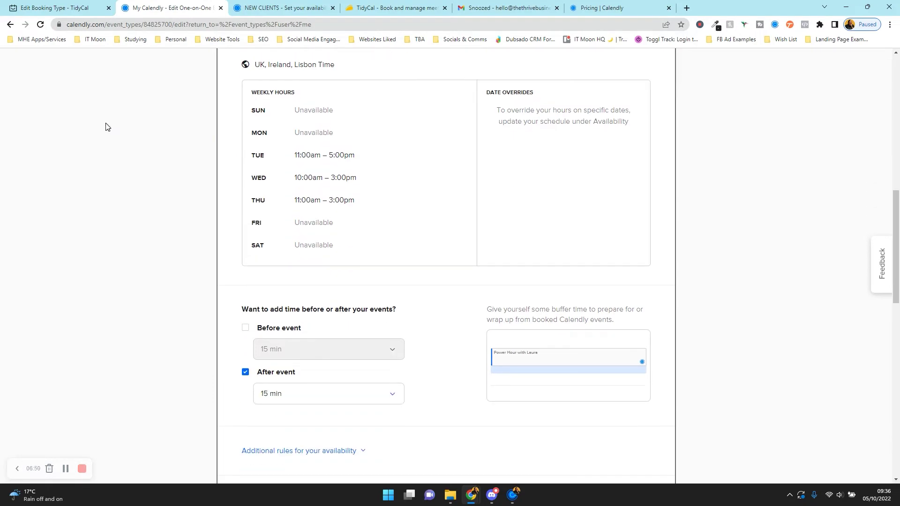
pyautogui.click(267, 8)
# - Expand Invitee Questions on Calendly's Power Hour to review Name, Email and four custom questions
pyautogui.click(193, 7)
pyautogui.scroll(-4, 367, 205)
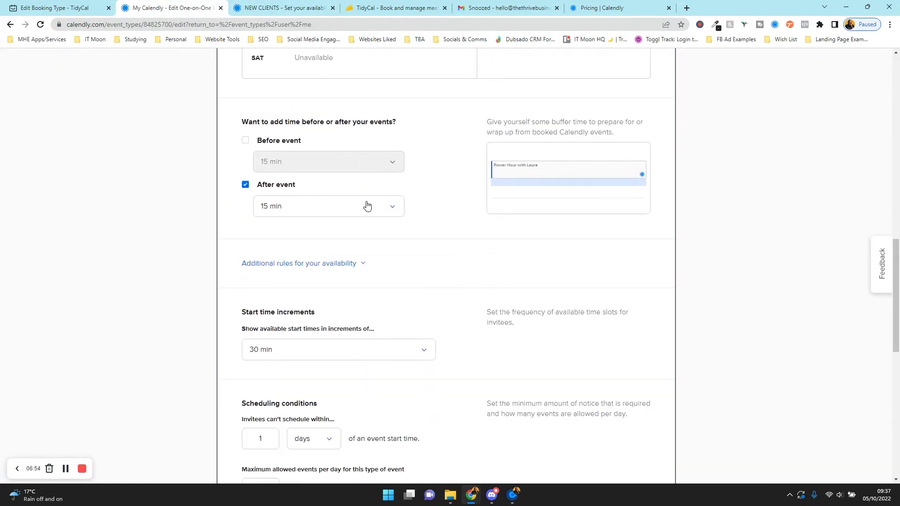
pyautogui.scroll(-11, 367, 205)
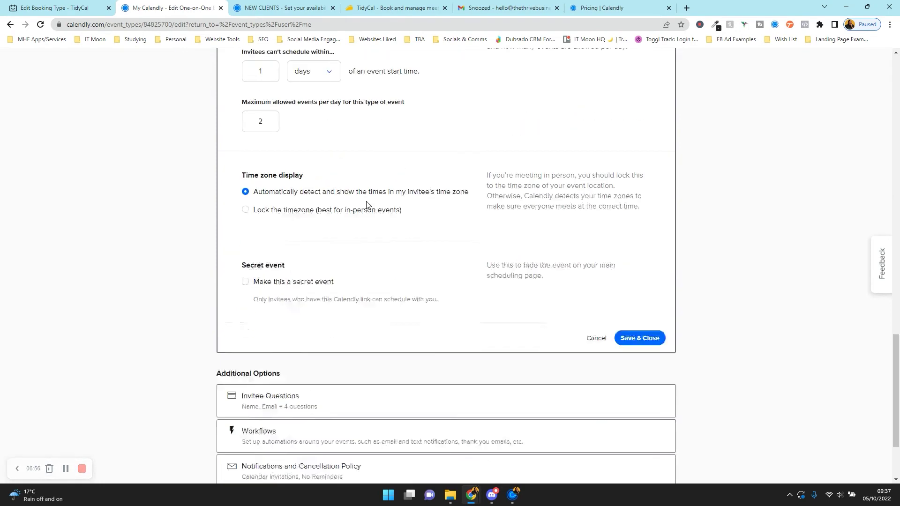
pyautogui.click(316, 296)
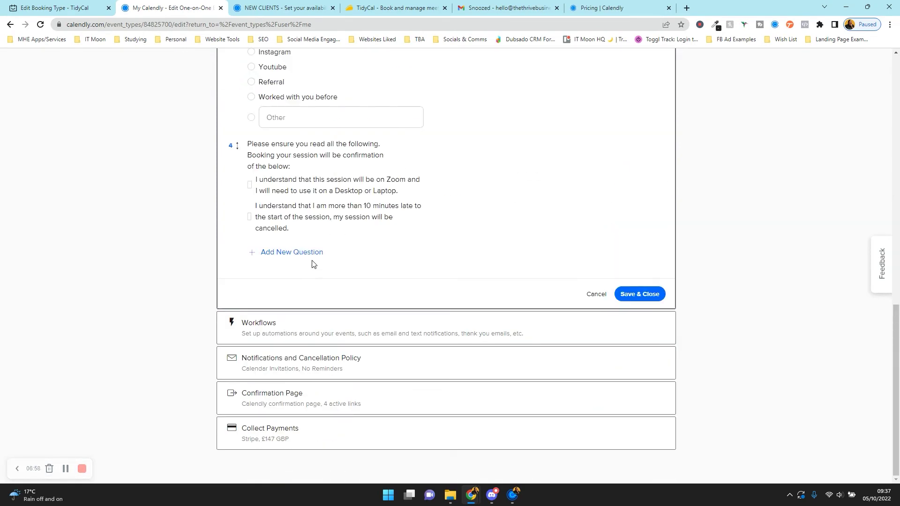
pyautogui.scroll(8, 298, 296)
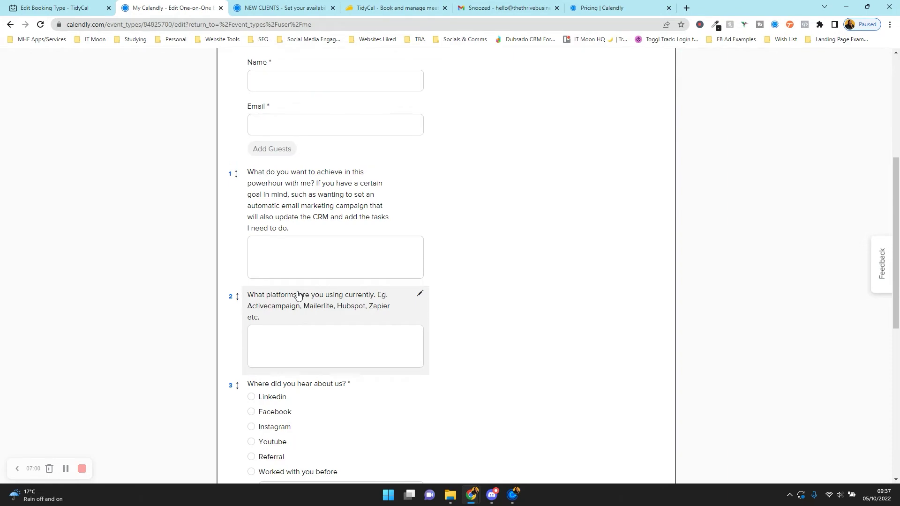
pyautogui.scroll(3, 295, 281)
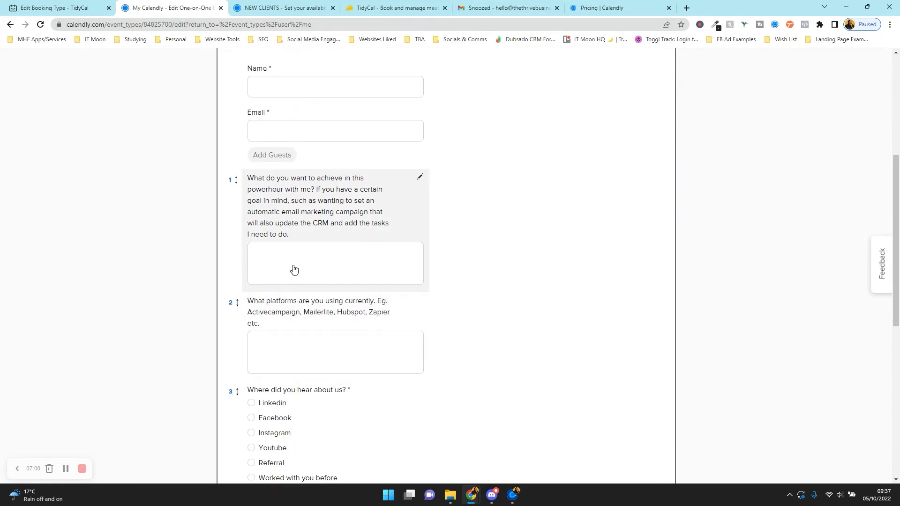
pyautogui.click(75, 4)
# - Add Question 1 to the TidyCal booking type with its answer type set to Date
pyautogui.scroll(-7, 286, 185)
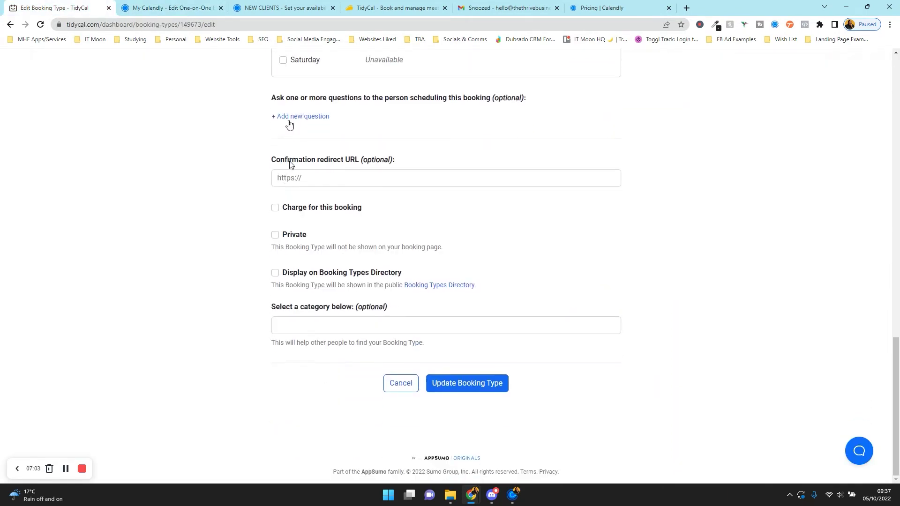
pyautogui.click(290, 115)
pyautogui.click(333, 140)
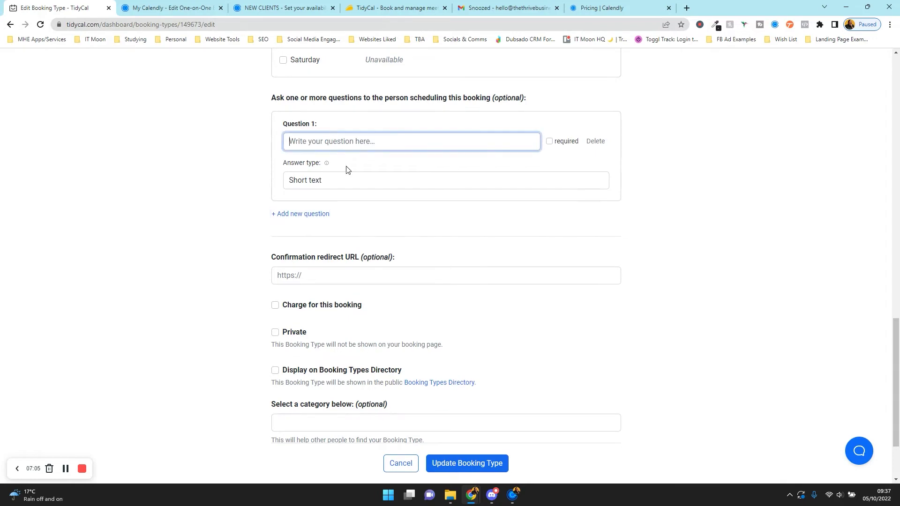
pyautogui.click(358, 181)
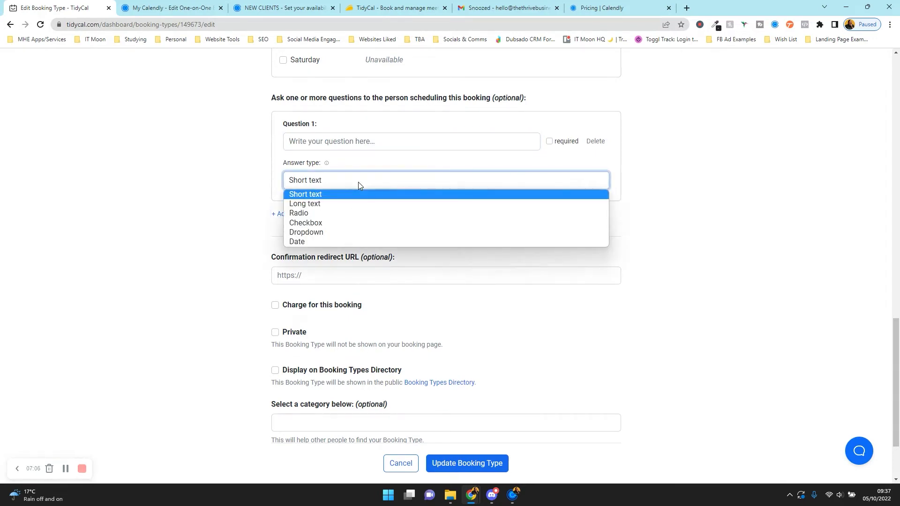
pyautogui.click(356, 237)
pyautogui.click(227, 181)
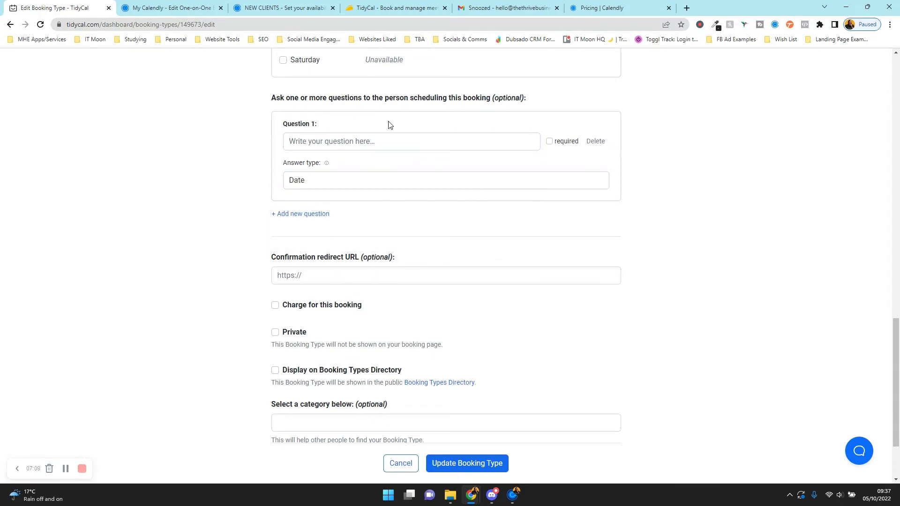
pyautogui.scroll(1, 375, 121)
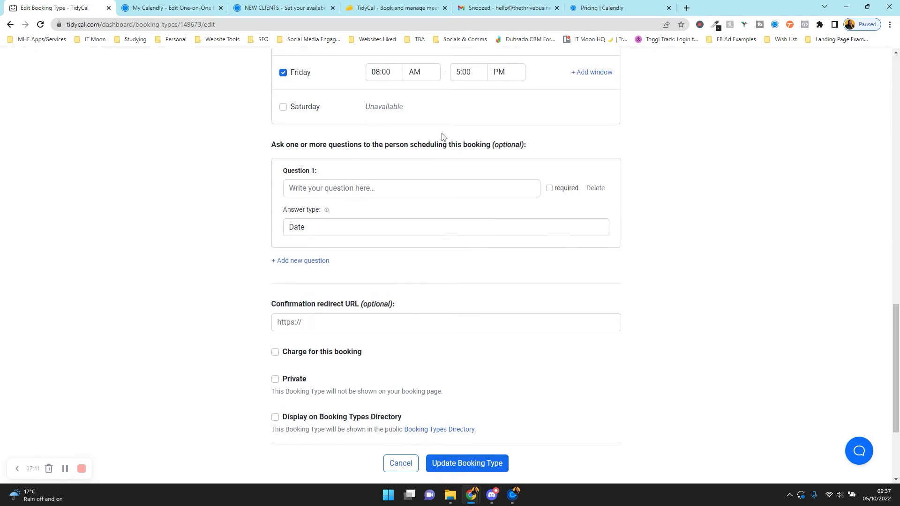
pyautogui.scroll(-3, 442, 136)
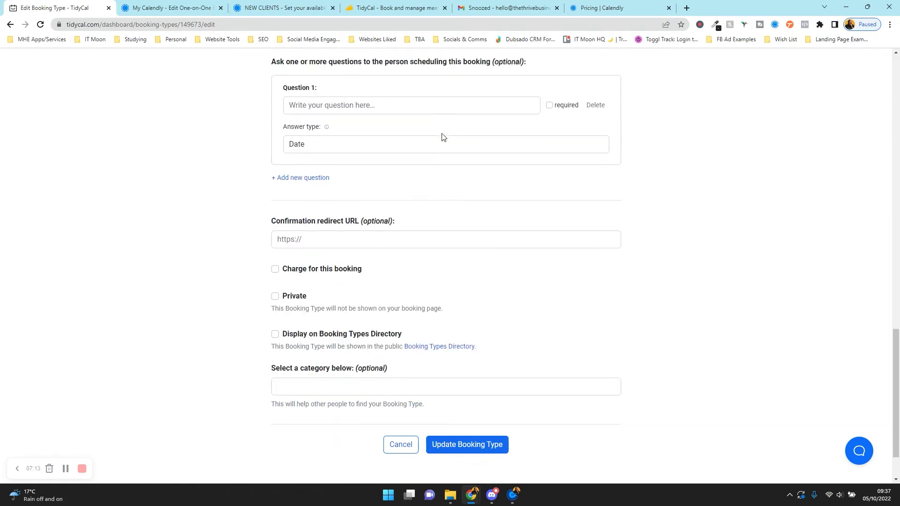
pyautogui.click(355, 175)
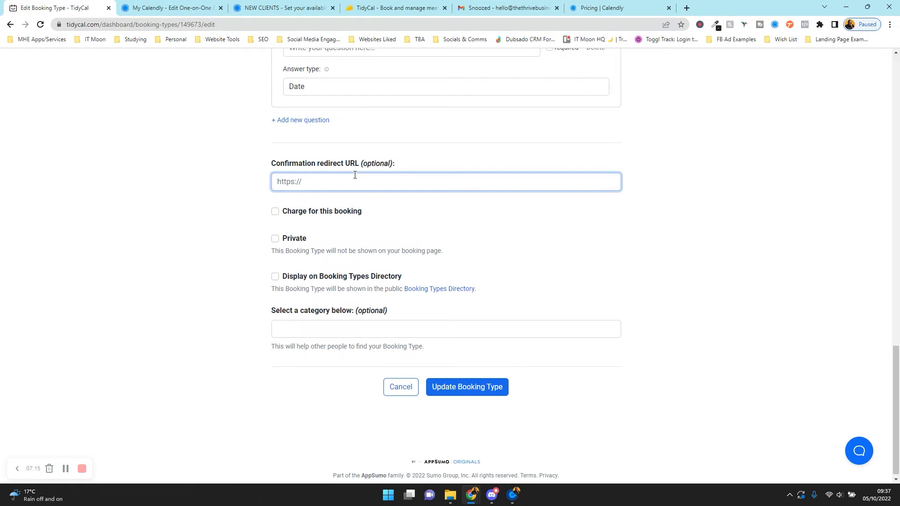
# - Expand Calendly's Confirmation Page settings, showing its four custom links
pyautogui.click(171, 8)
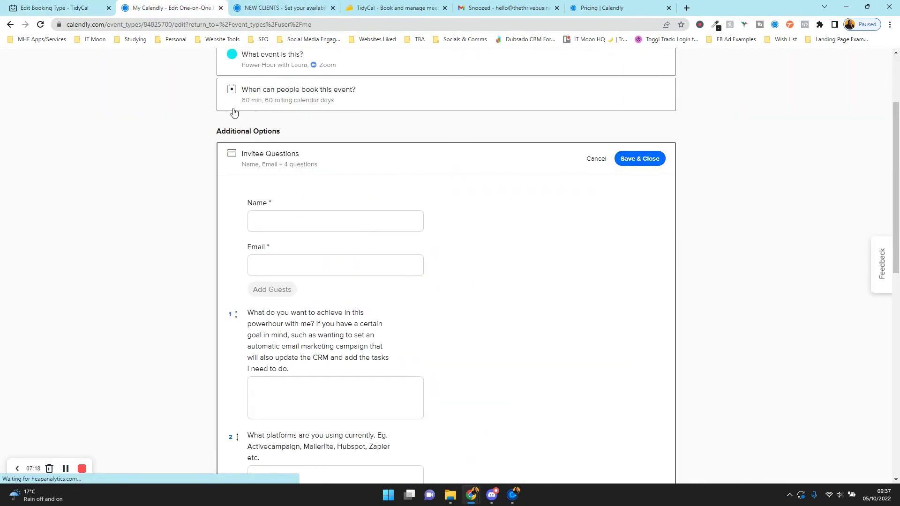
pyautogui.scroll(-7, 281, 189)
pyautogui.scroll(-4, 281, 189)
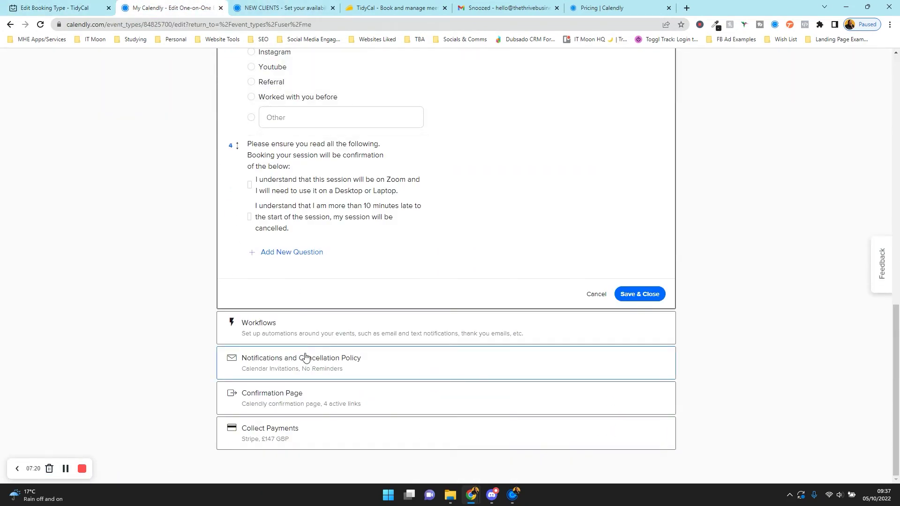
pyautogui.click(301, 400)
pyautogui.scroll(2, 272, 260)
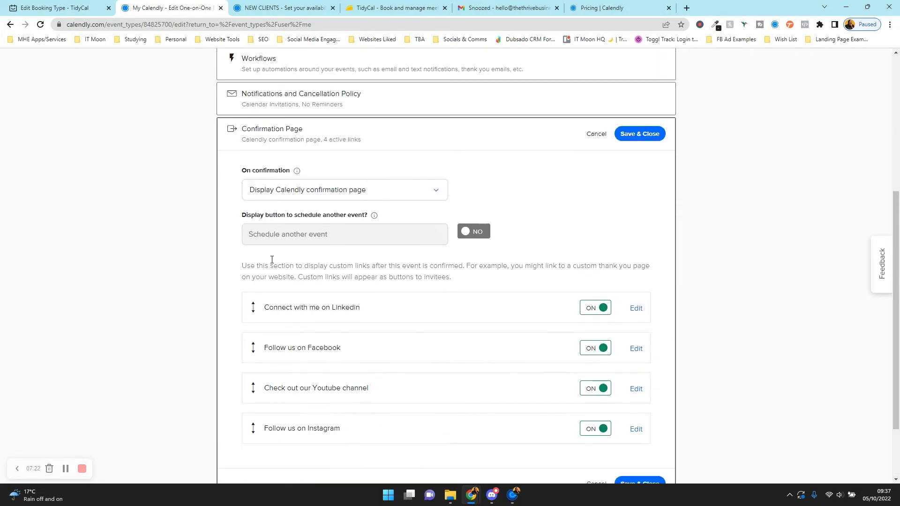
pyautogui.scroll(1, 271, 261)
# - Check the On confirmation options without changing them, leaving TidyCal's redirect URL blank
pyautogui.click(307, 253)
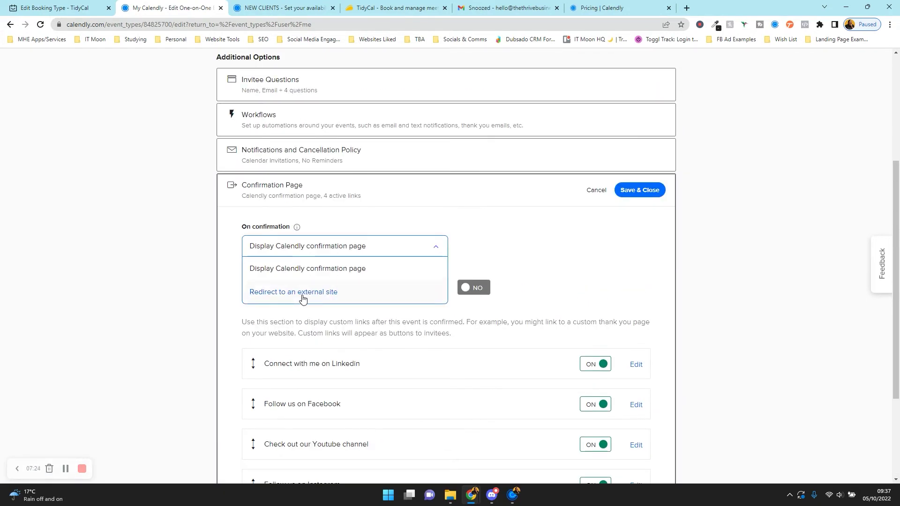
pyautogui.click(174, 293)
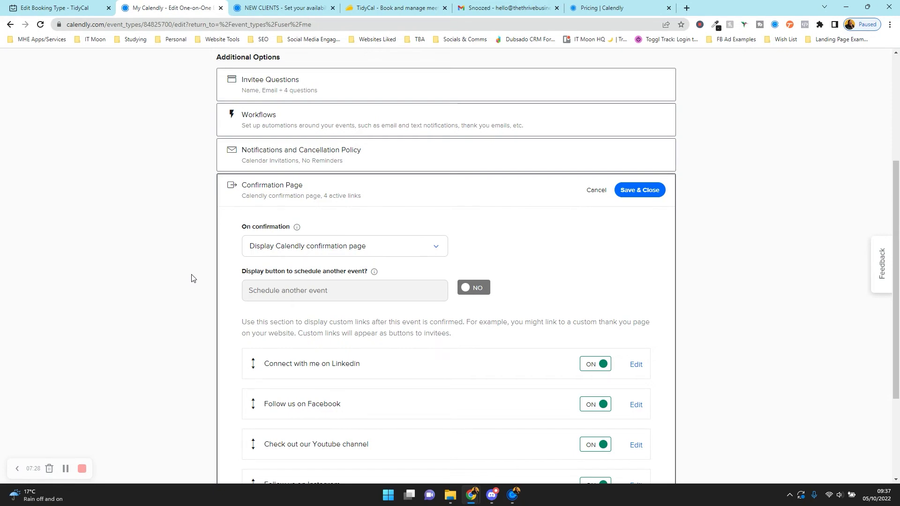
pyautogui.scroll(-3, 287, 258)
pyautogui.scroll(2, 288, 257)
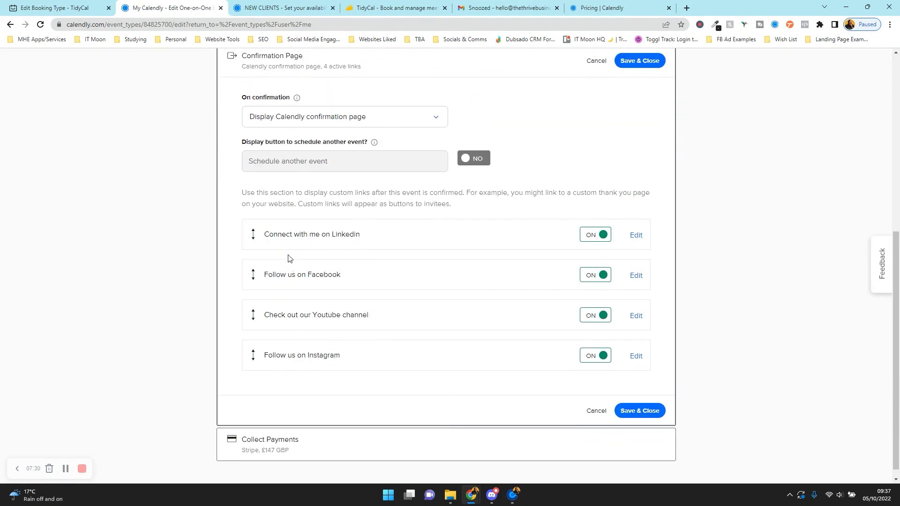
pyautogui.scroll(-2, 313, 205)
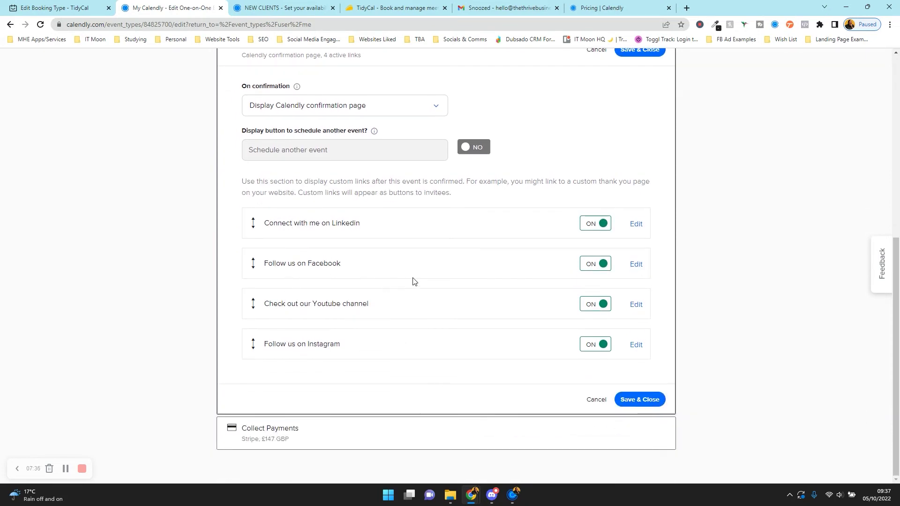
pyautogui.scroll(1, 412, 282)
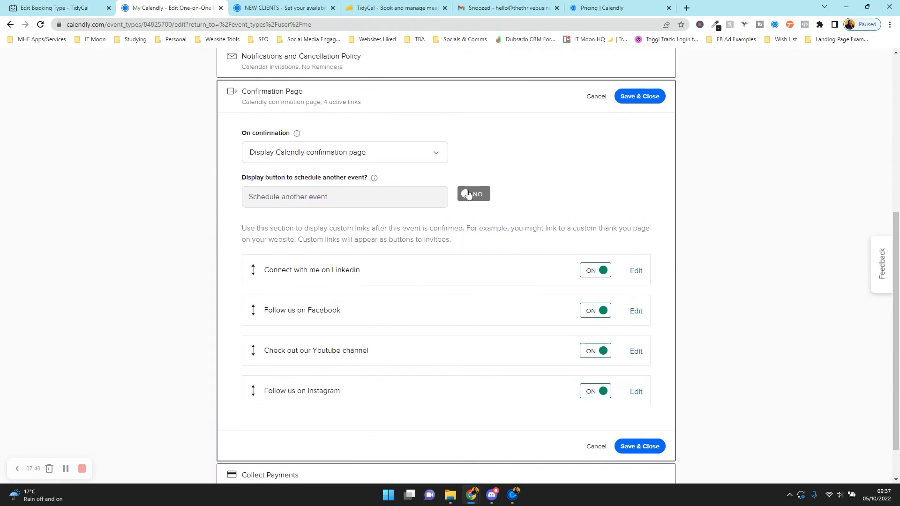
pyautogui.click(52, 7)
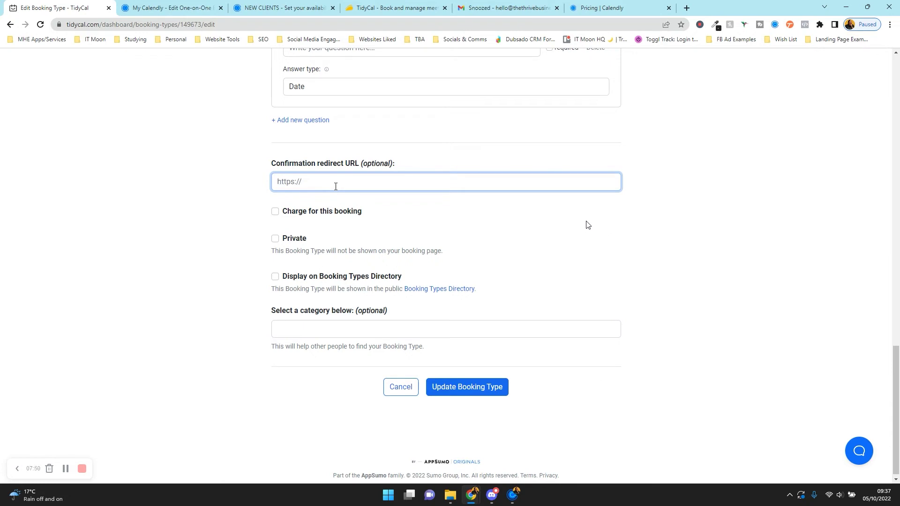
# - Enable charging via PayPal in TidyCal, then view Calendly's £147 Stripe payment settings
pyautogui.click(349, 216)
pyautogui.click(438, 236)
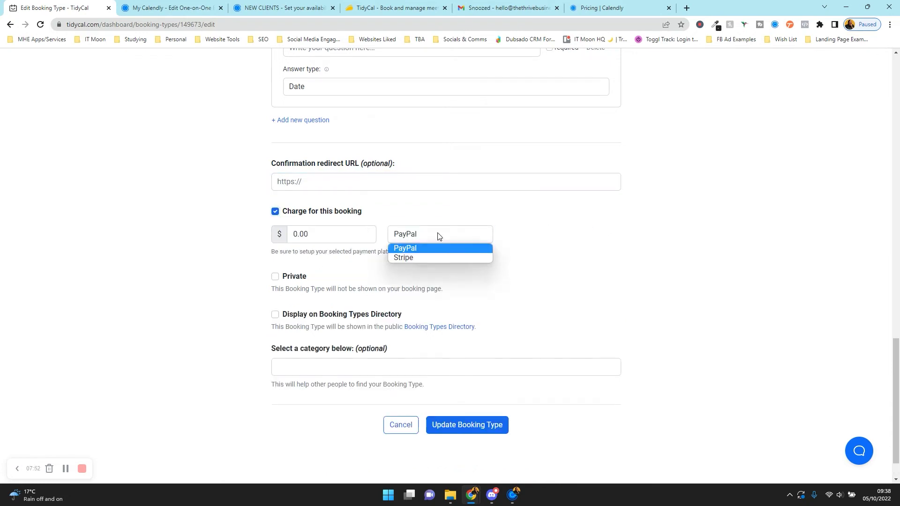
pyautogui.click(149, 8)
pyautogui.scroll(-1, 272, 328)
pyautogui.click(285, 434)
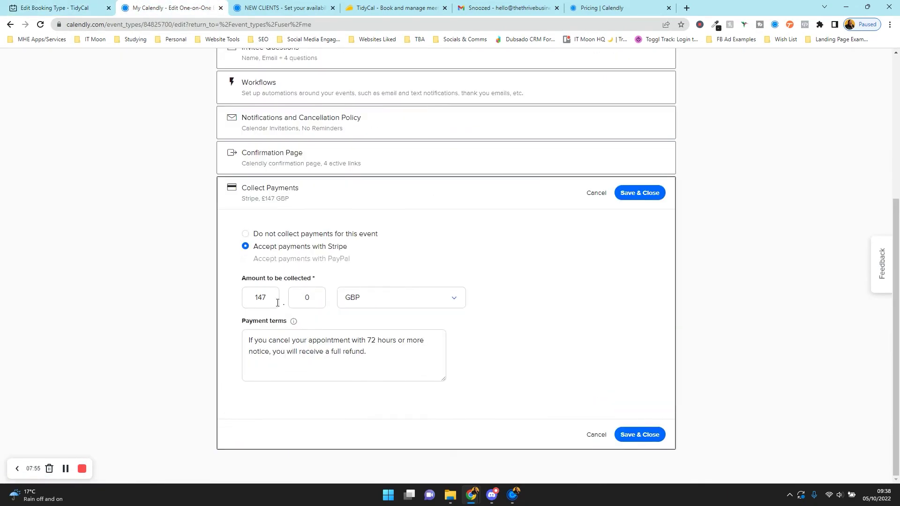
# - Open TidyCal's Bookings Directory in a new tab
pyautogui.click(89, 8)
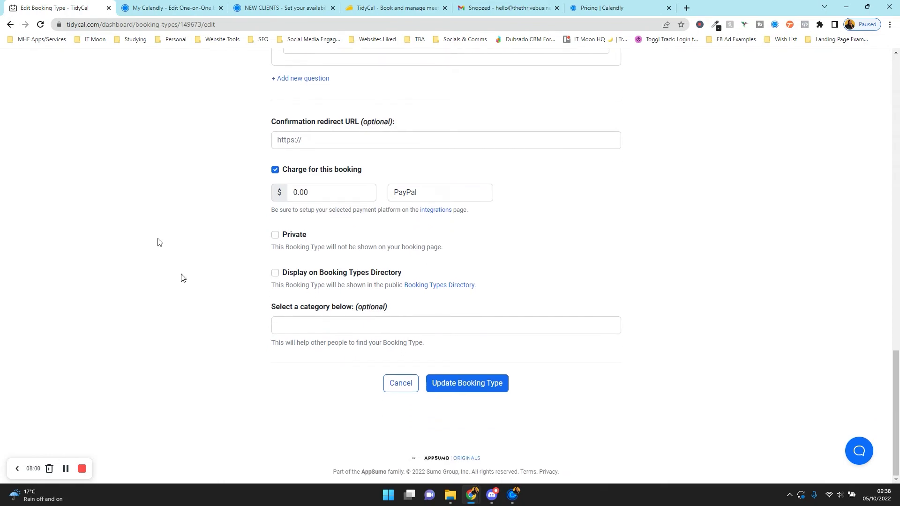
pyautogui.scroll(3, 183, 278)
pyautogui.scroll(-3, 186, 265)
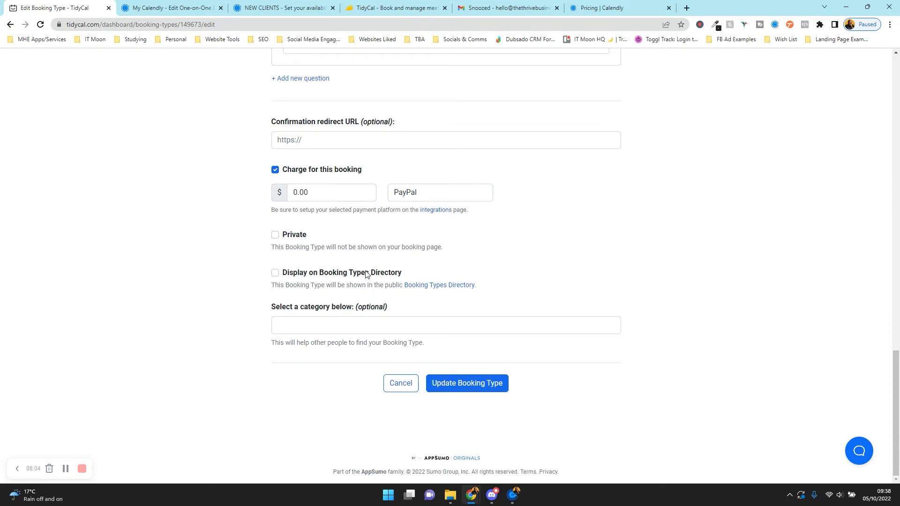
pyautogui.scroll(20, 367, 274)
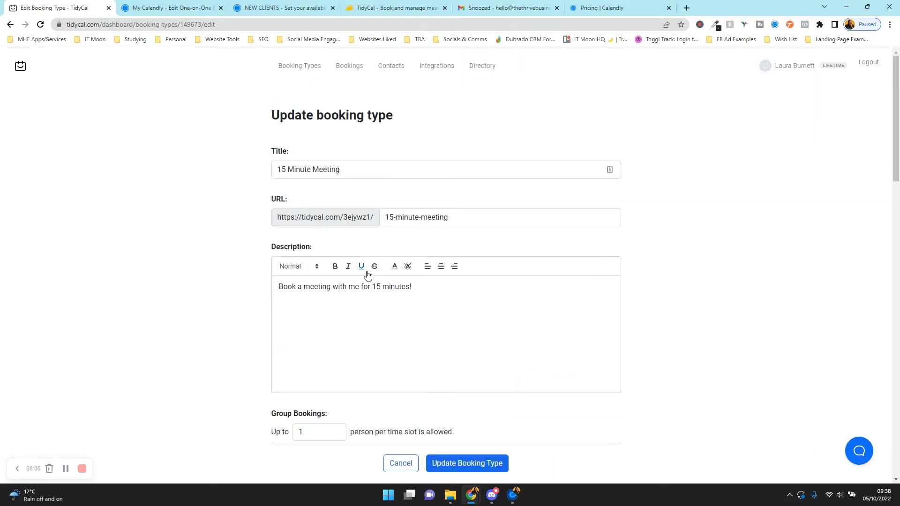
pyautogui.rightClick(480, 66)
pyautogui.click(502, 77)
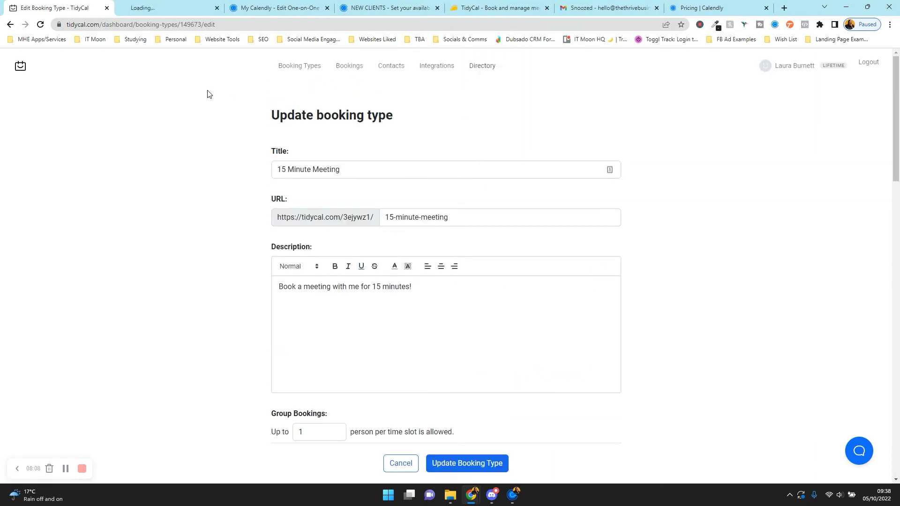
pyautogui.click(150, 4)
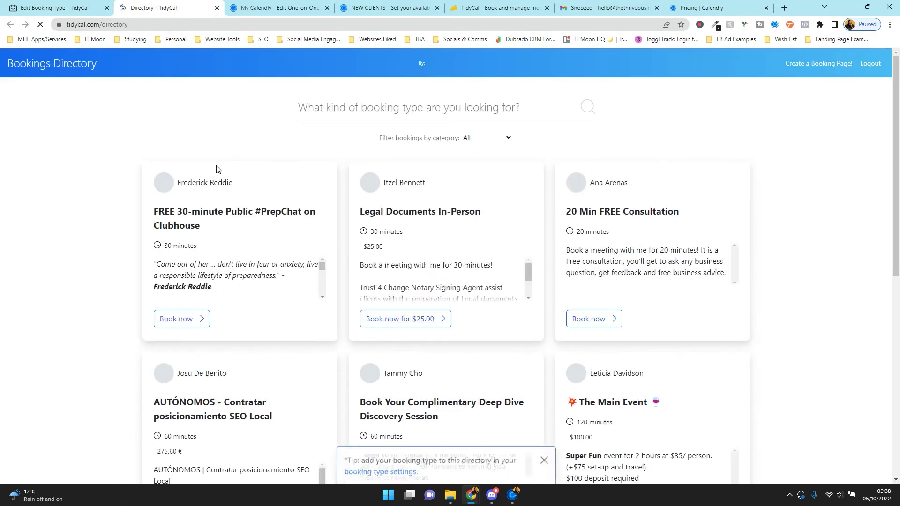
# - Search the directory for 'mailerlite', then replace the search with 'tech'
pyautogui.click(397, 108)
pyautogui.write('mailerlite')
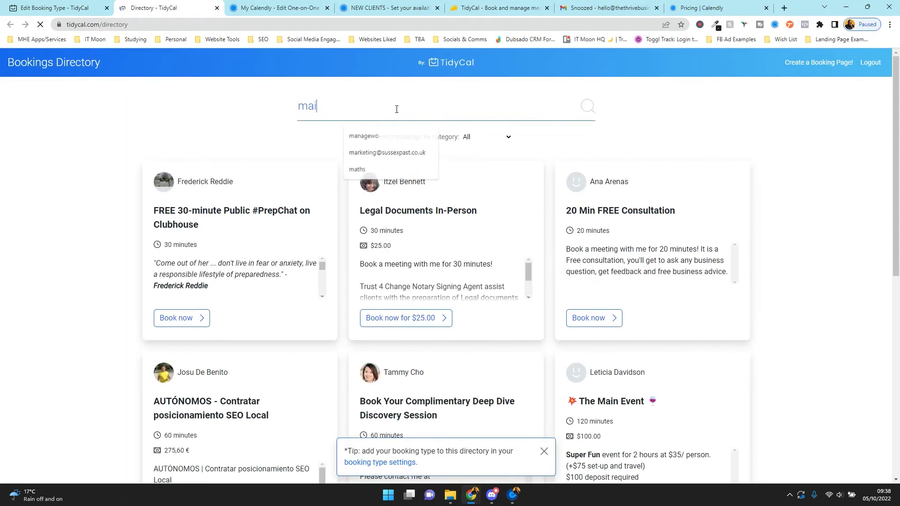
pyautogui.press('Return')
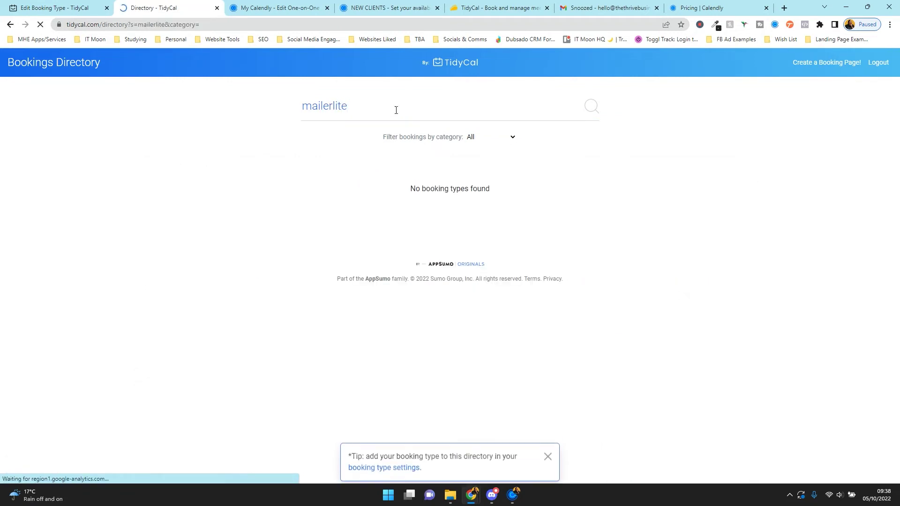
pyautogui.hotkey('ctrl', 'a')
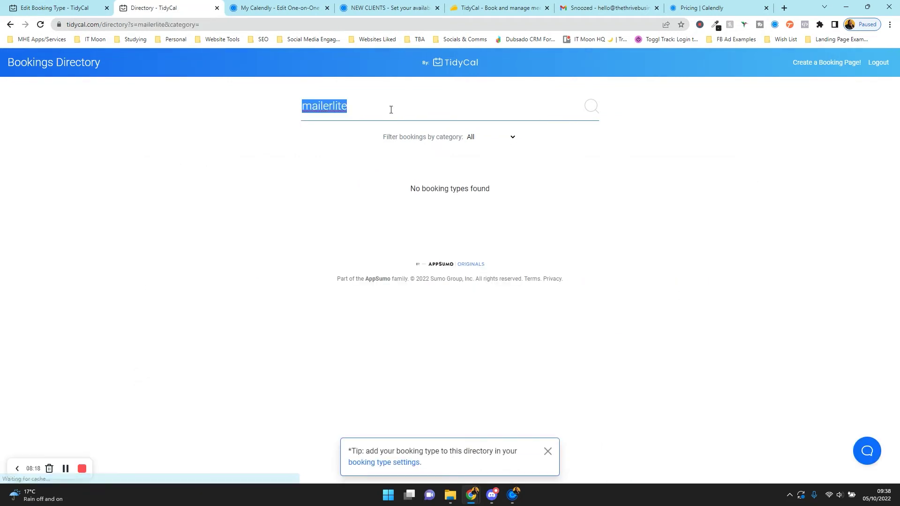
pyautogui.write('tech')
pyautogui.press('Return')
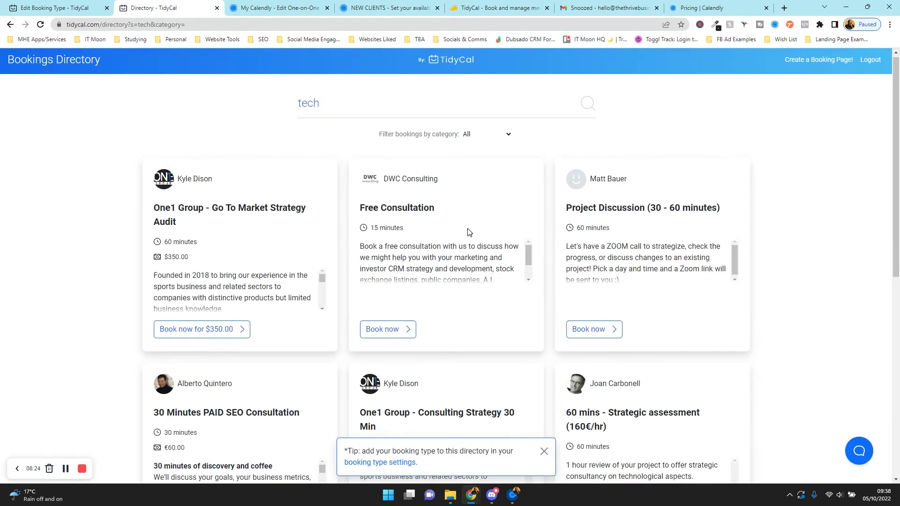
# - Browse the 'tech' results and dismiss the directory tip message
pyautogui.scroll(-8, 468, 232)
pyautogui.scroll(6, 467, 232)
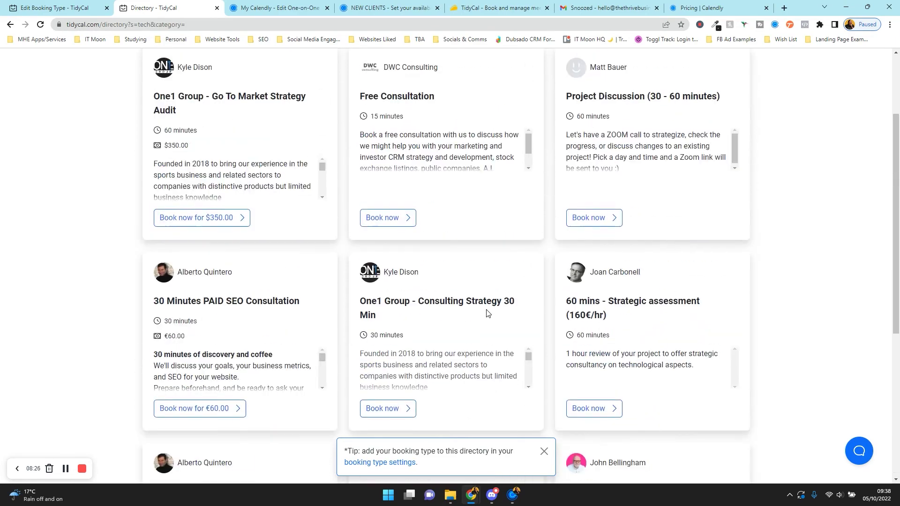
pyautogui.scroll(-5, 658, 254)
pyautogui.scroll(6, 469, 328)
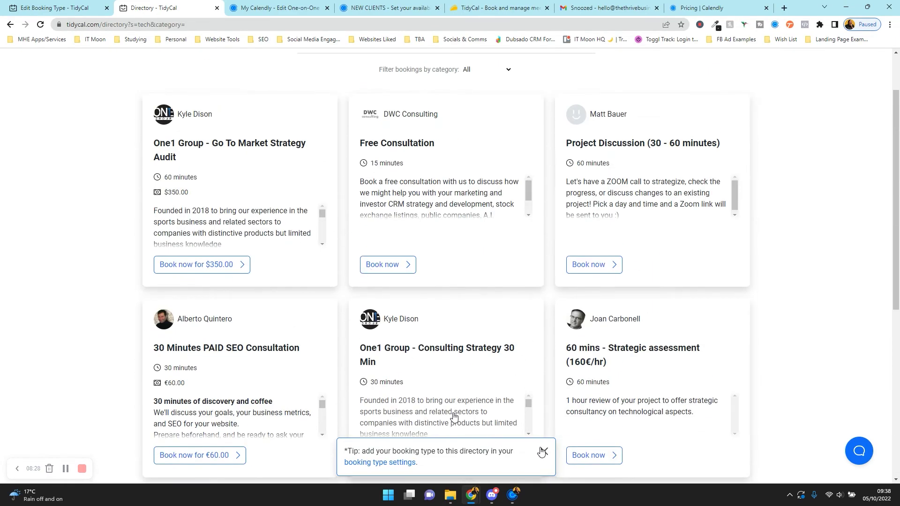
pyautogui.click(544, 451)
pyautogui.scroll(2, 471, 316)
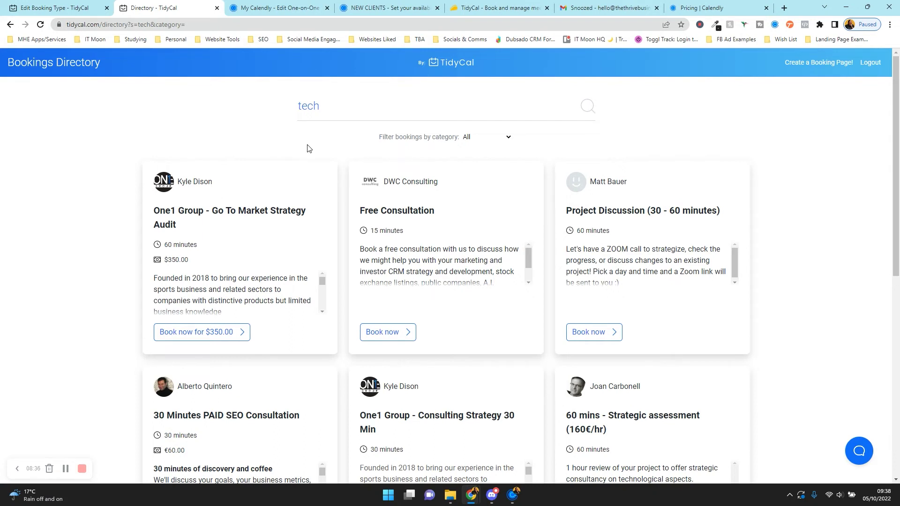
pyautogui.click(38, 4)
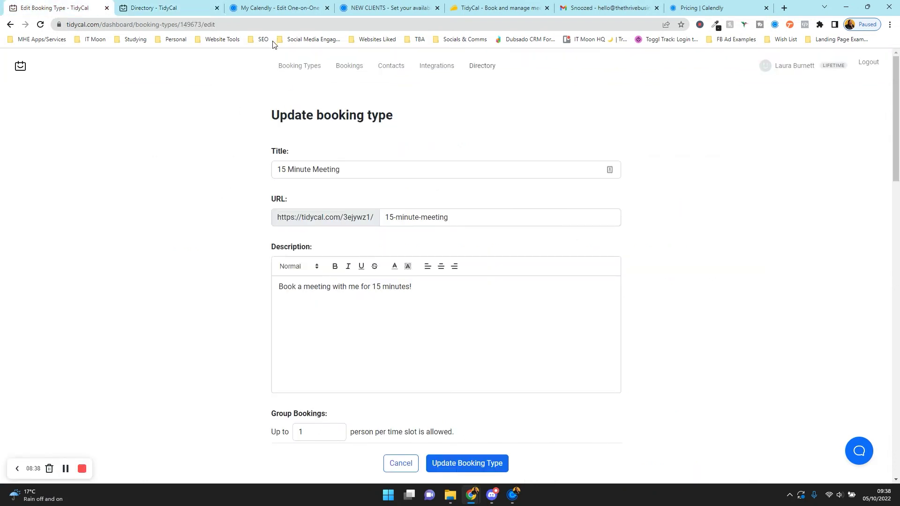
# - Expand Calendly's Notifications and Workflows to see the Power Hour Email and its reminder
pyautogui.click(277, 8)
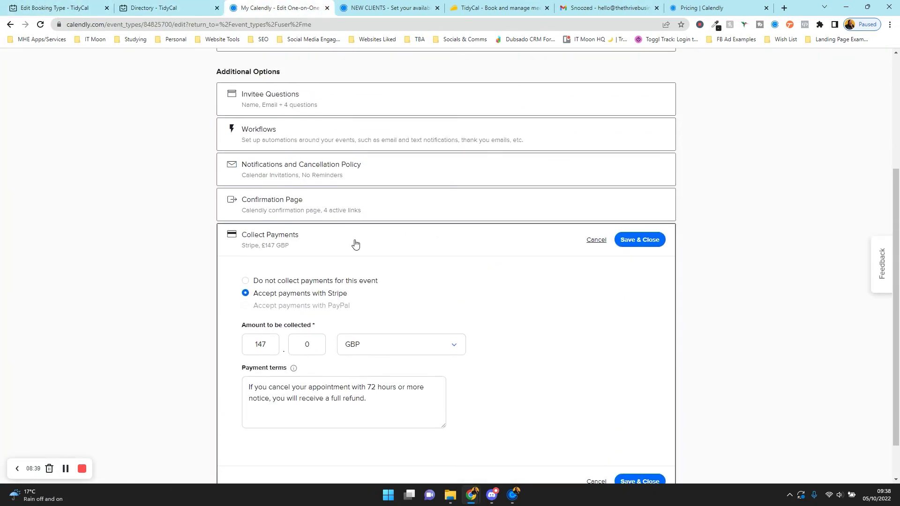
pyautogui.scroll(2, 353, 243)
pyautogui.click(345, 266)
pyautogui.scroll(-5, 174, 249)
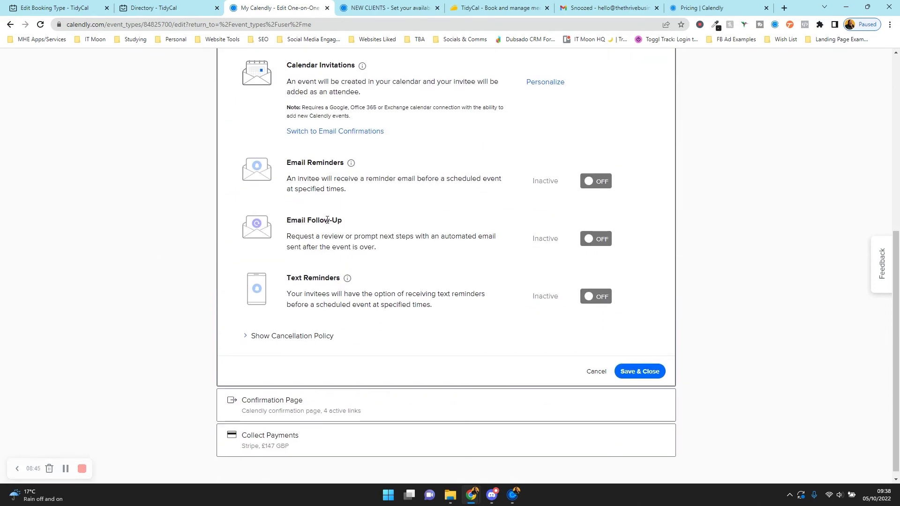
pyautogui.scroll(6, 327, 219)
pyautogui.click(308, 280)
pyautogui.scroll(-3, 307, 279)
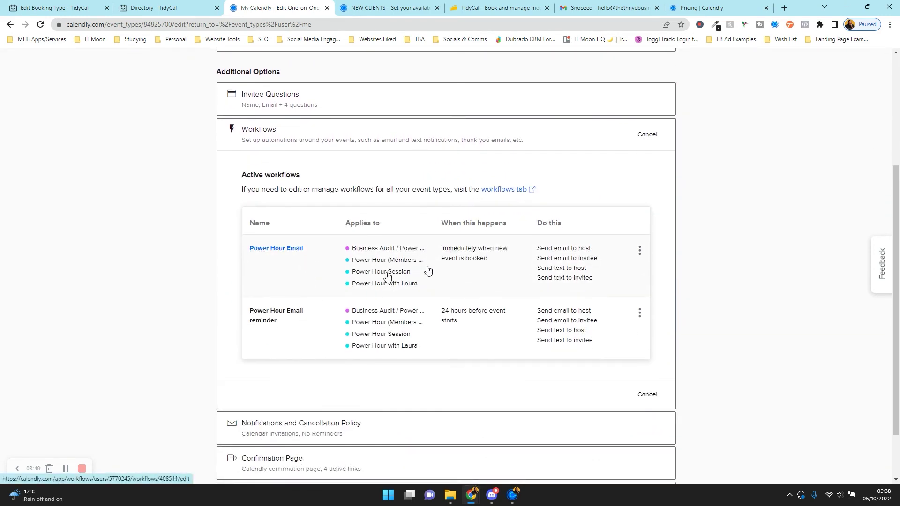
pyautogui.hotkey('ctrl', '1')
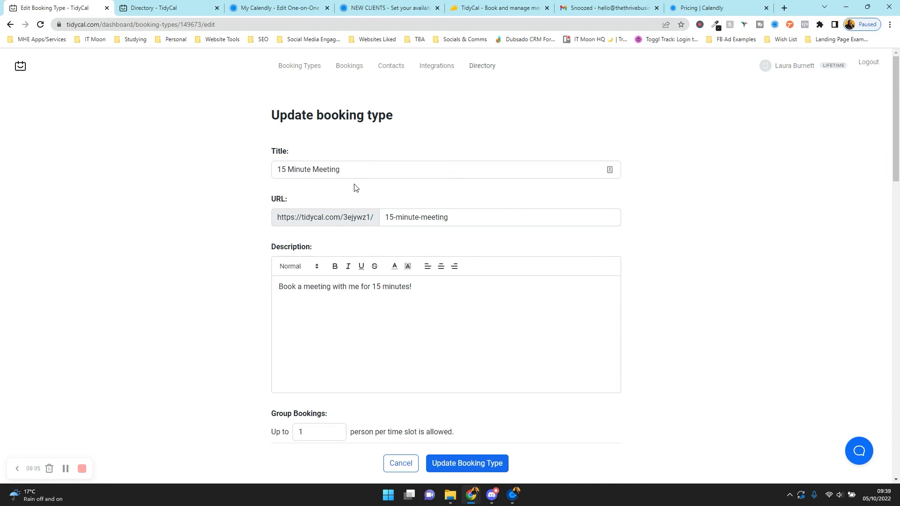
# - Review the 15 Minute Meeting settings, then return to TidyCal's booking types list
pyautogui.scroll(-10, 355, 187)
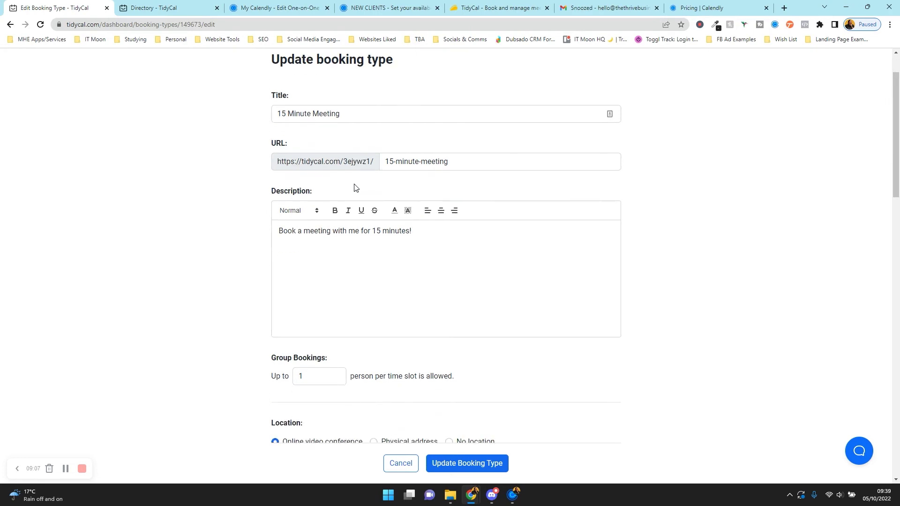
pyautogui.scroll(-10, 355, 188)
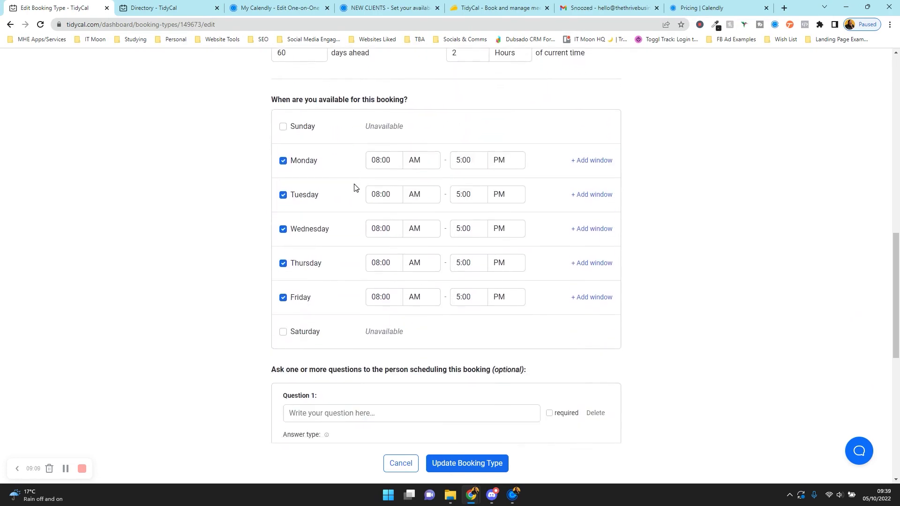
pyautogui.scroll(-3, 355, 187)
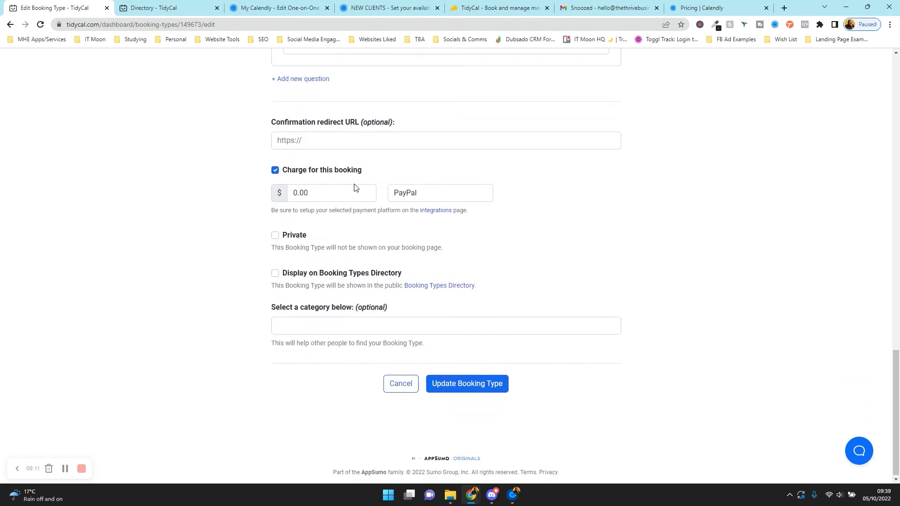
pyautogui.scroll(13, 355, 187)
pyautogui.scroll(8, 354, 187)
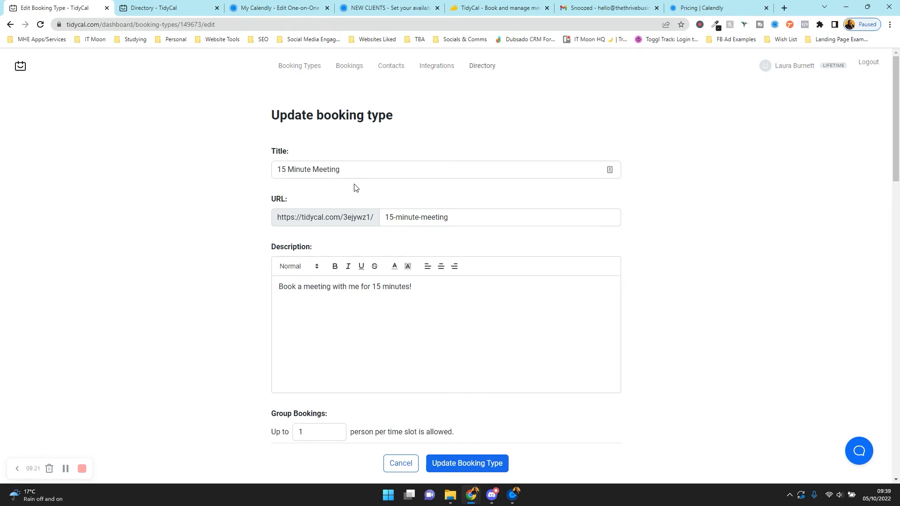
pyautogui.scroll(-2, 353, 188)
pyautogui.scroll(2, 352, 188)
pyautogui.click(293, 70)
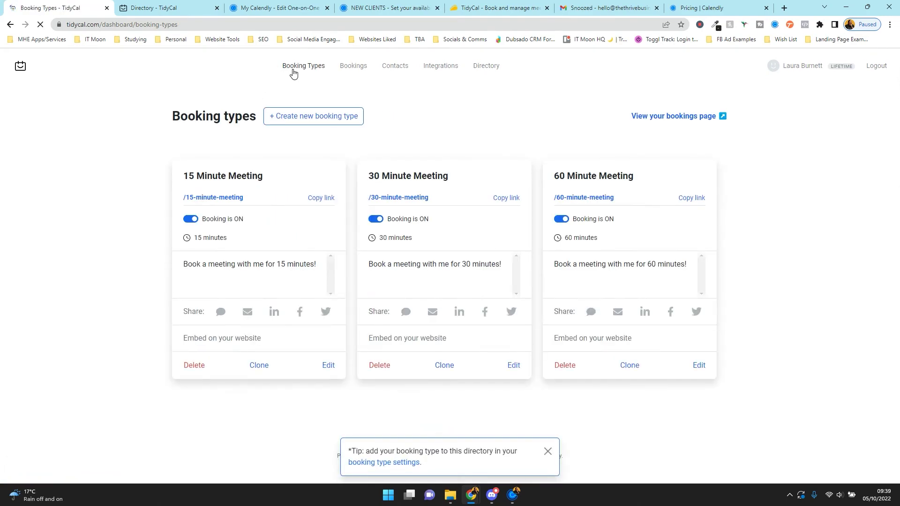
pyautogui.click(155, 7)
pyautogui.scroll(-5, 289, 195)
pyautogui.scroll(5, 289, 194)
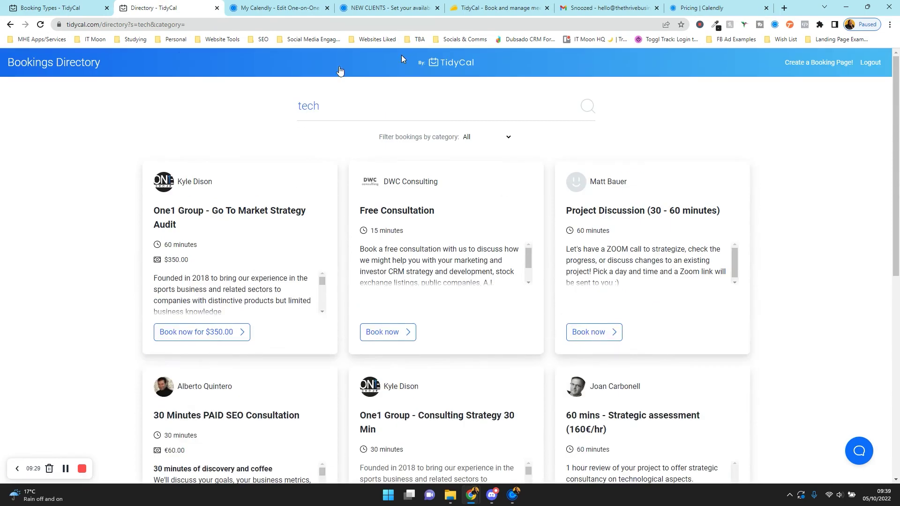
pyautogui.click(283, 5)
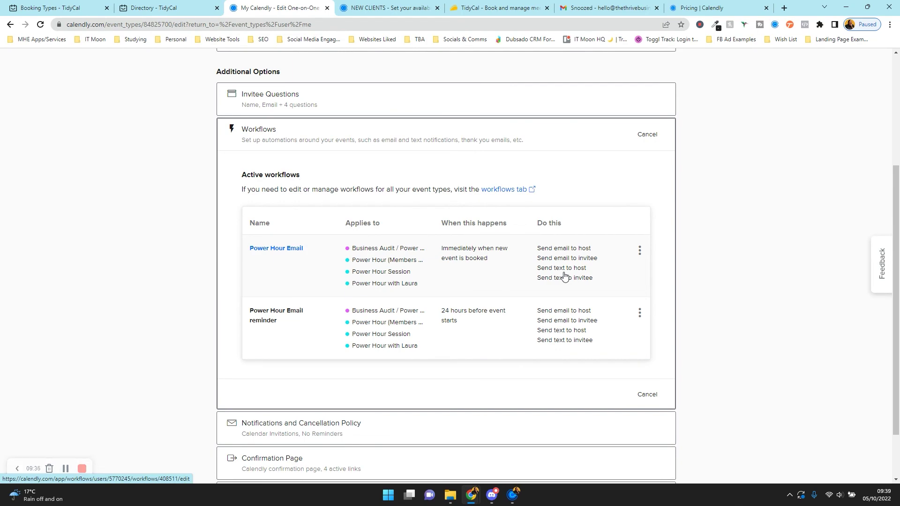
pyautogui.click(33, 6)
# - Expand Notifications and Cancellation Policy and Confirmation Page, then view the NEW CLIENTS schedule
pyautogui.click(247, 5)
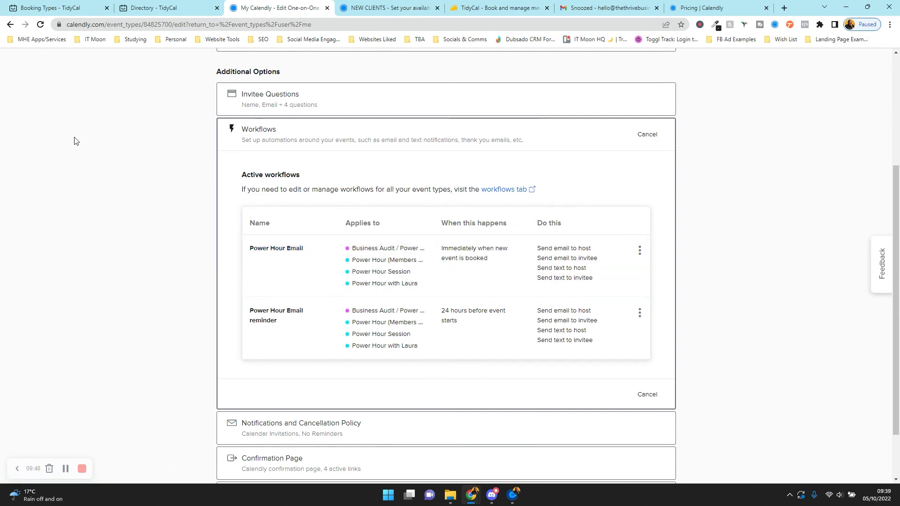
pyautogui.scroll(4, 74, 141)
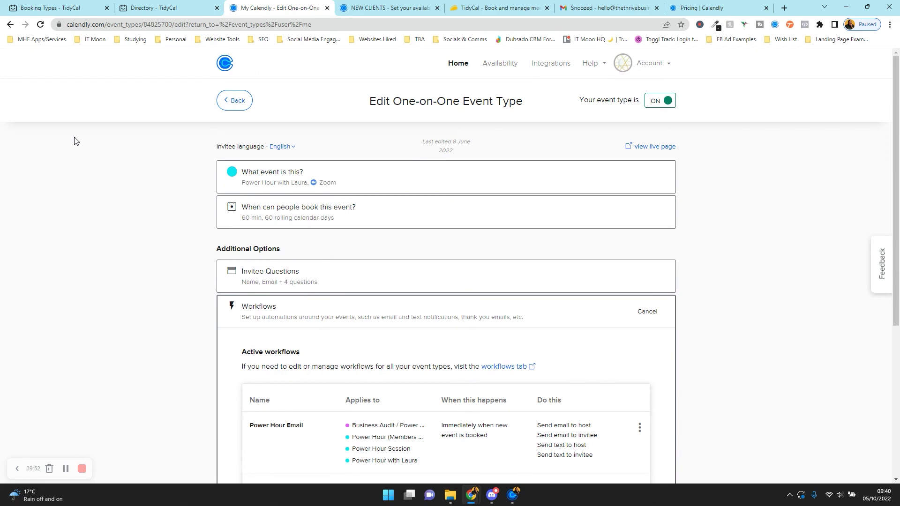
pyautogui.scroll(-5, 78, 141)
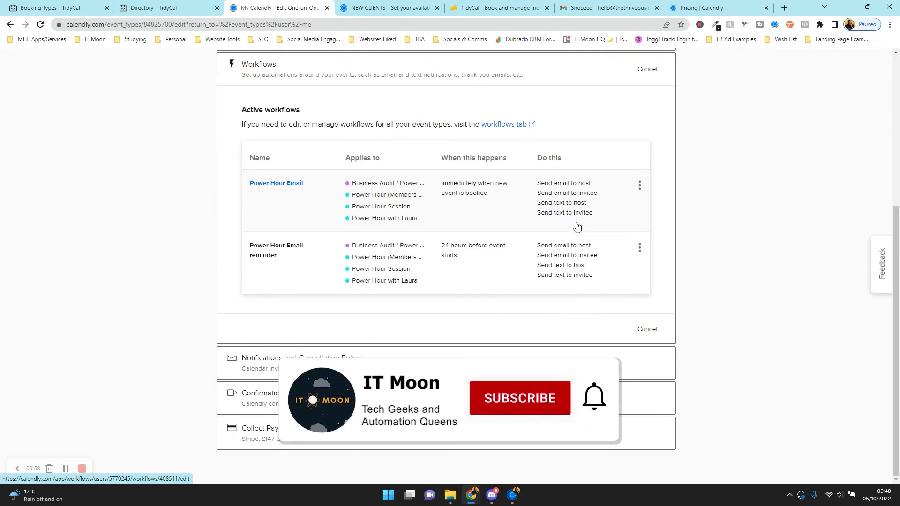
pyautogui.scroll(3, 577, 227)
pyautogui.scroll(-3, 488, 281)
pyautogui.click(400, 358)
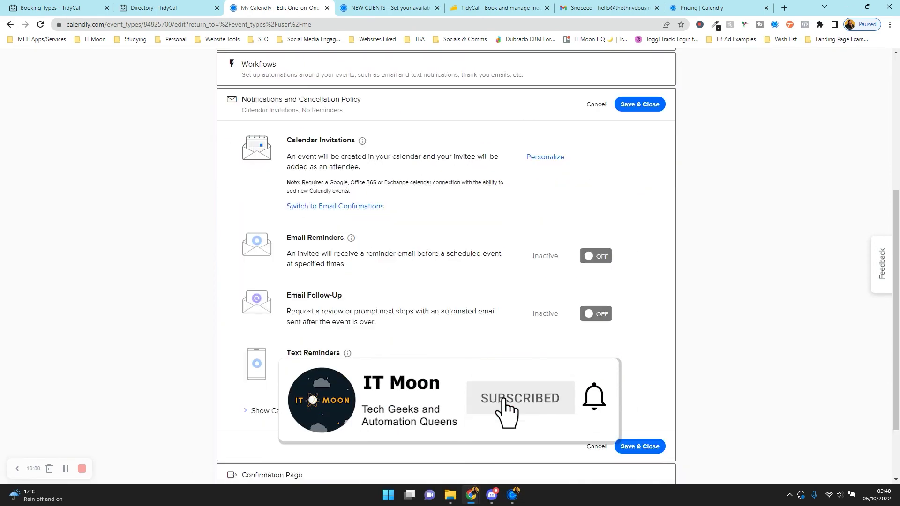
pyautogui.scroll(-1, 352, 282)
pyautogui.click(352, 396)
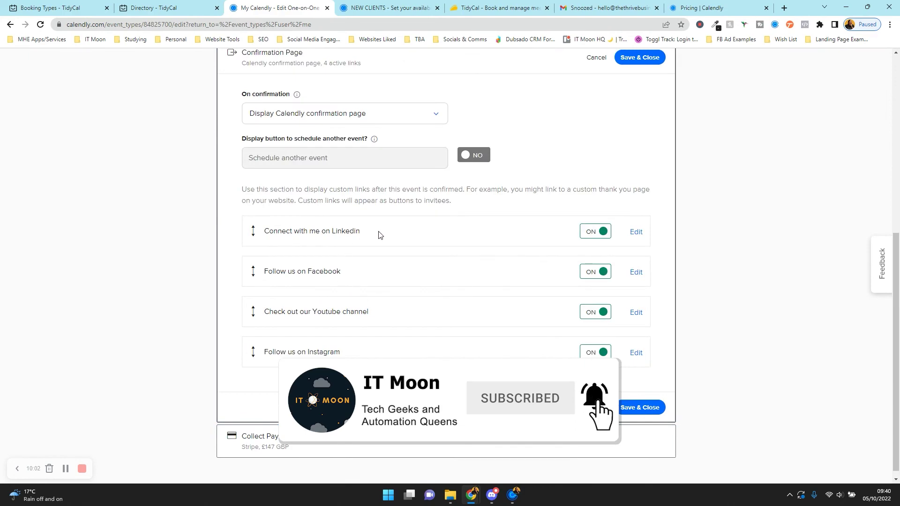
pyautogui.scroll(7, 372, 277)
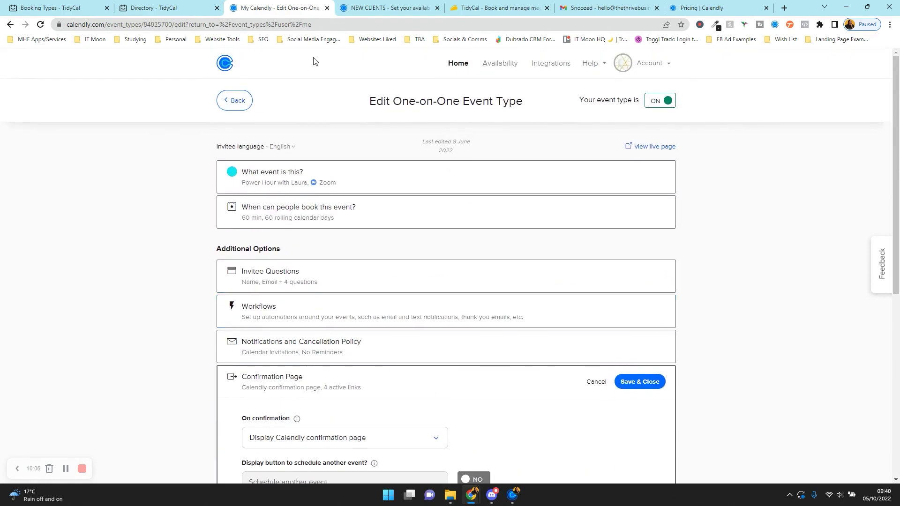
pyautogui.click(365, 9)
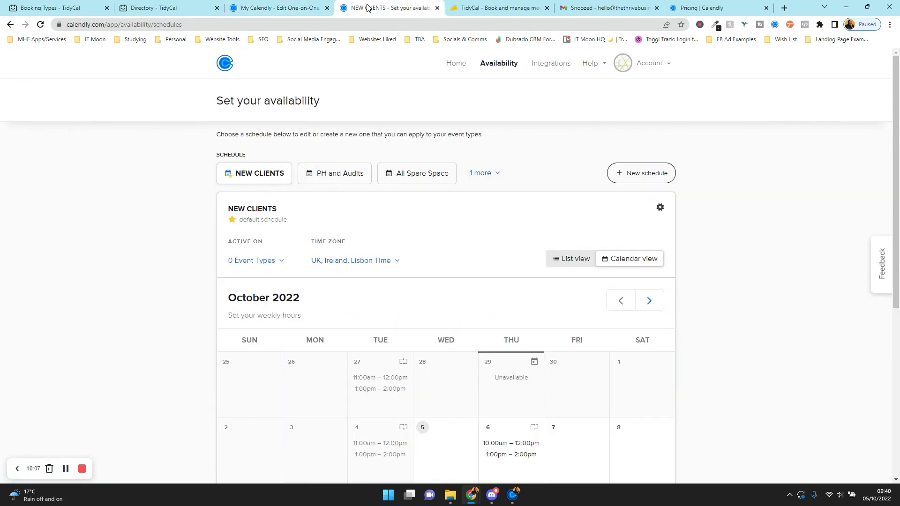
# - View the Gmail draft with meeting times, then TidyCal's booking types and $29 AppSumo deal
pyautogui.click(605, 8)
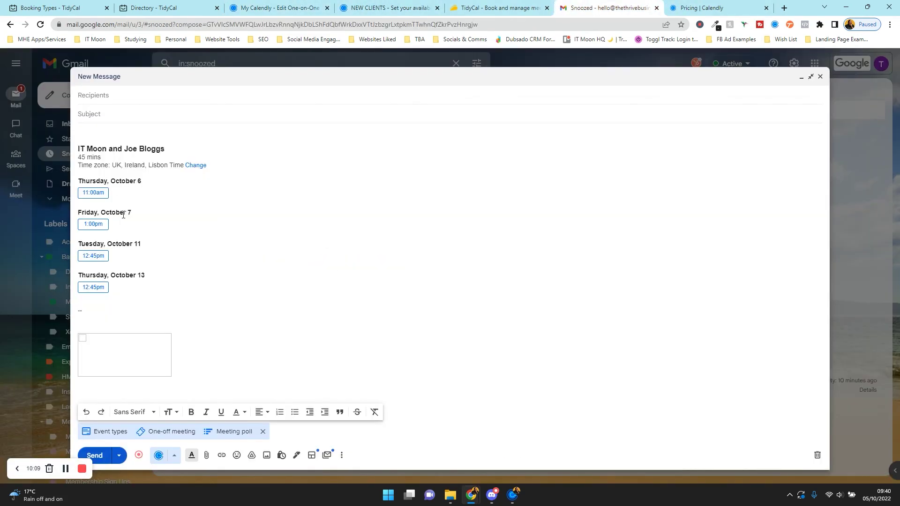
pyautogui.click(63, 8)
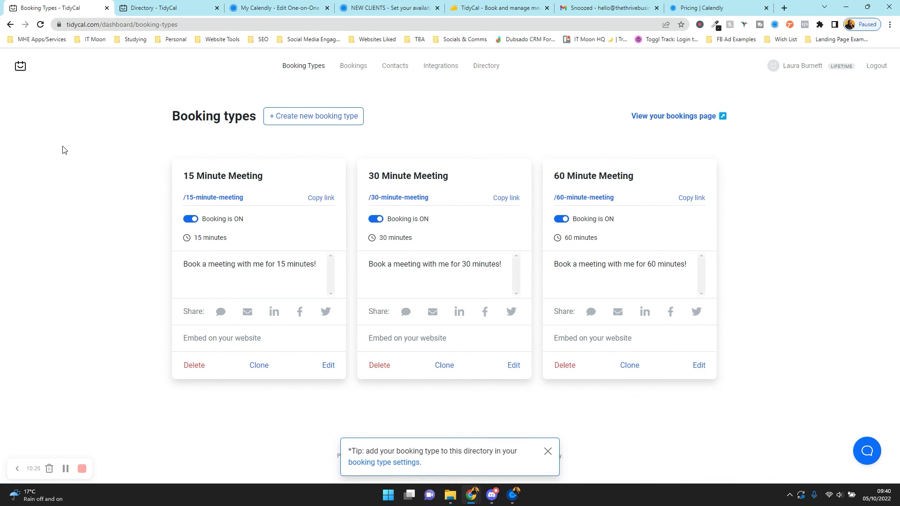
pyautogui.click(496, 8)
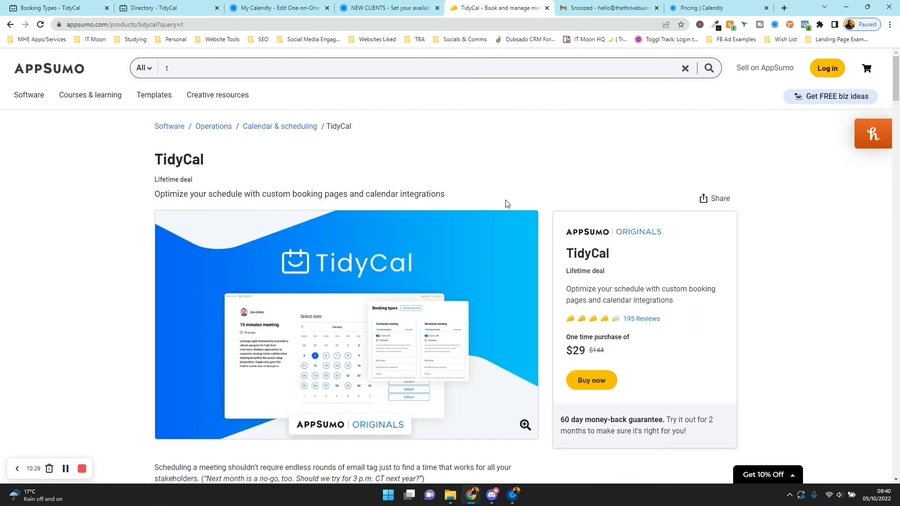